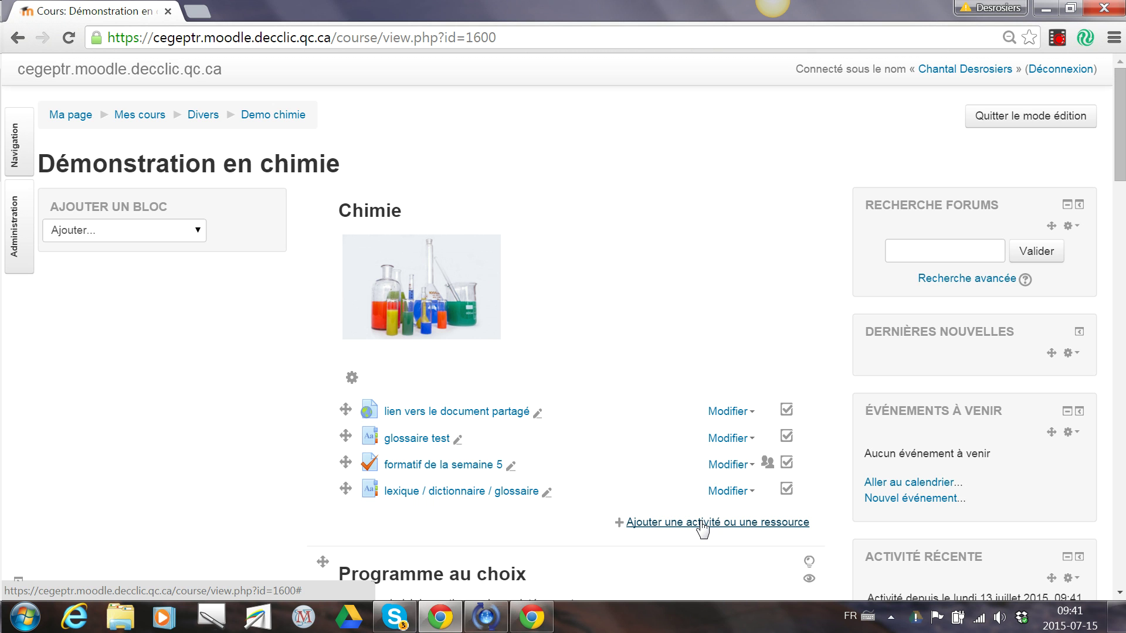
Add a Glossaire activity to the Chimie section of the course
{"action": "left_click", "coordinate": [702, 523]}
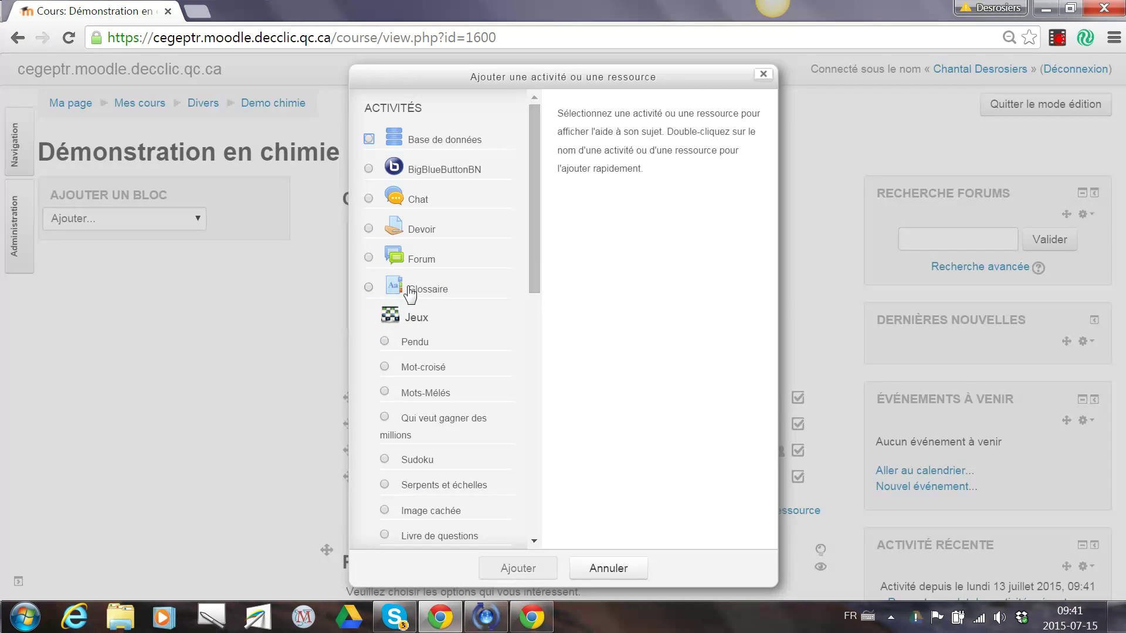
{"action": "left_click", "coordinate": [368, 291]}
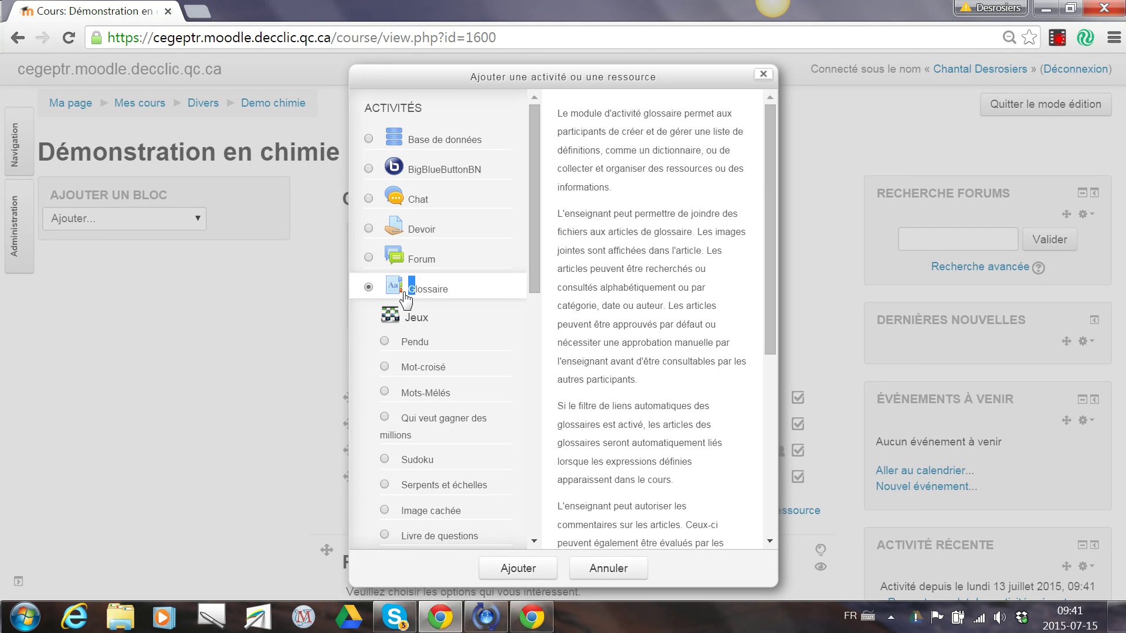
{"action": "left_click", "coordinate": [512, 577]}
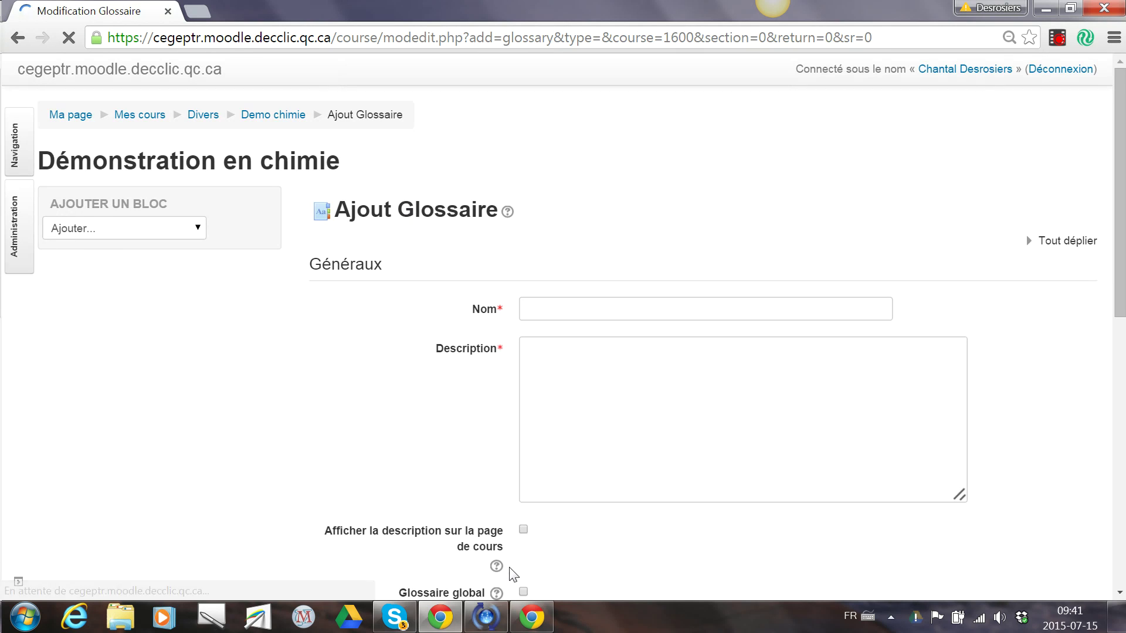
Name the new glossary "Dictionnaire - lexique"
{"action": "left_click", "coordinate": [565, 304]}
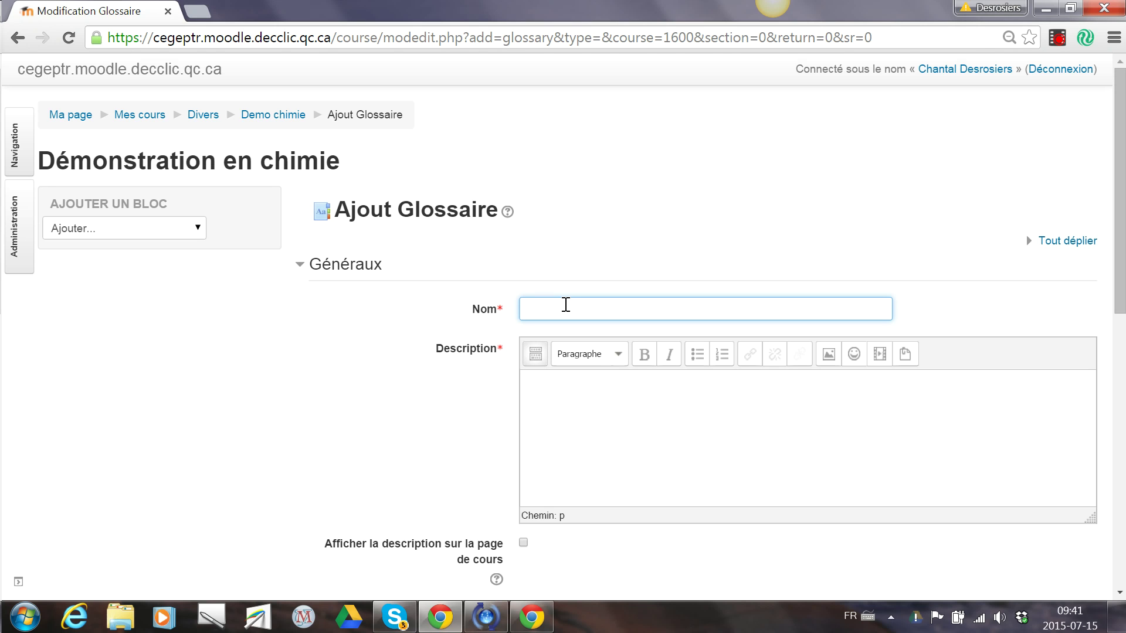
{"action": "type", "text": "Dictionnaire -"}
{"action": "left_click", "coordinate": [621, 419]}
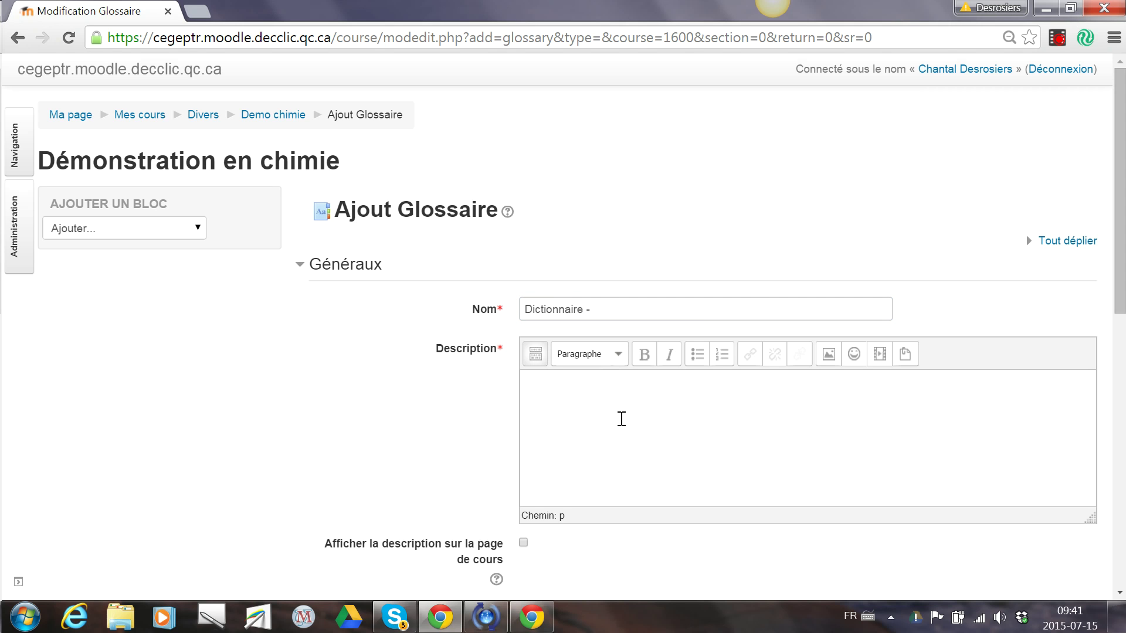
{"action": "left_click", "coordinate": [523, 544]}
{"action": "left_click", "coordinate": [523, 544]}
{"action": "key", "text": "shift+Tab"}
{"action": "type", "text": "lexique "}
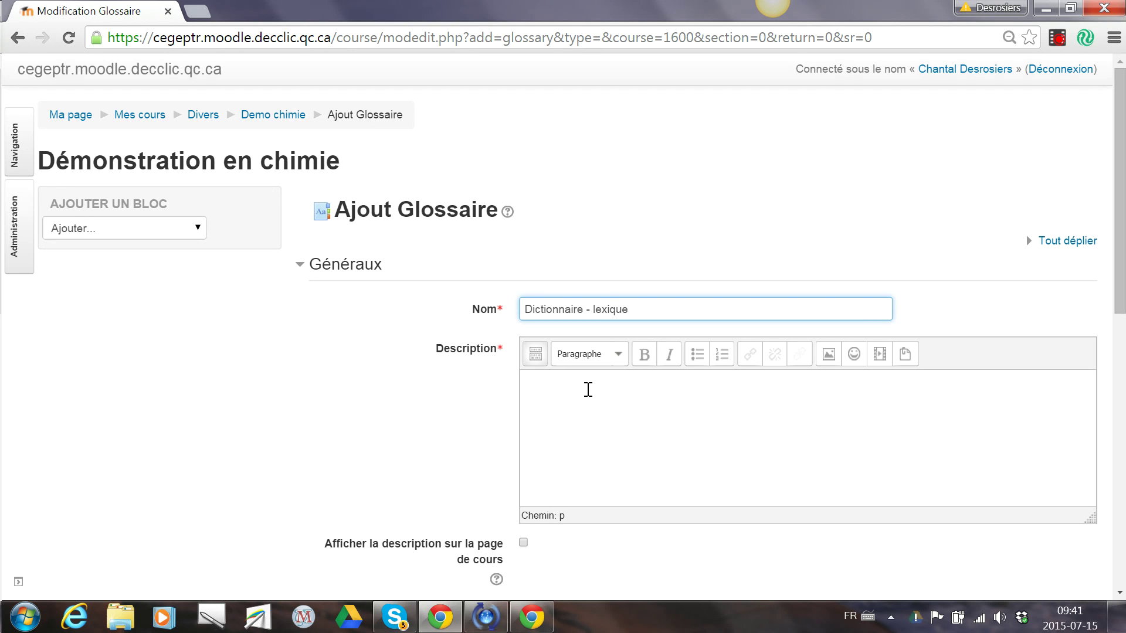
Enter "lexique" as the glossary description, then save and display the glossary
{"action": "type", "text": "lexique"}
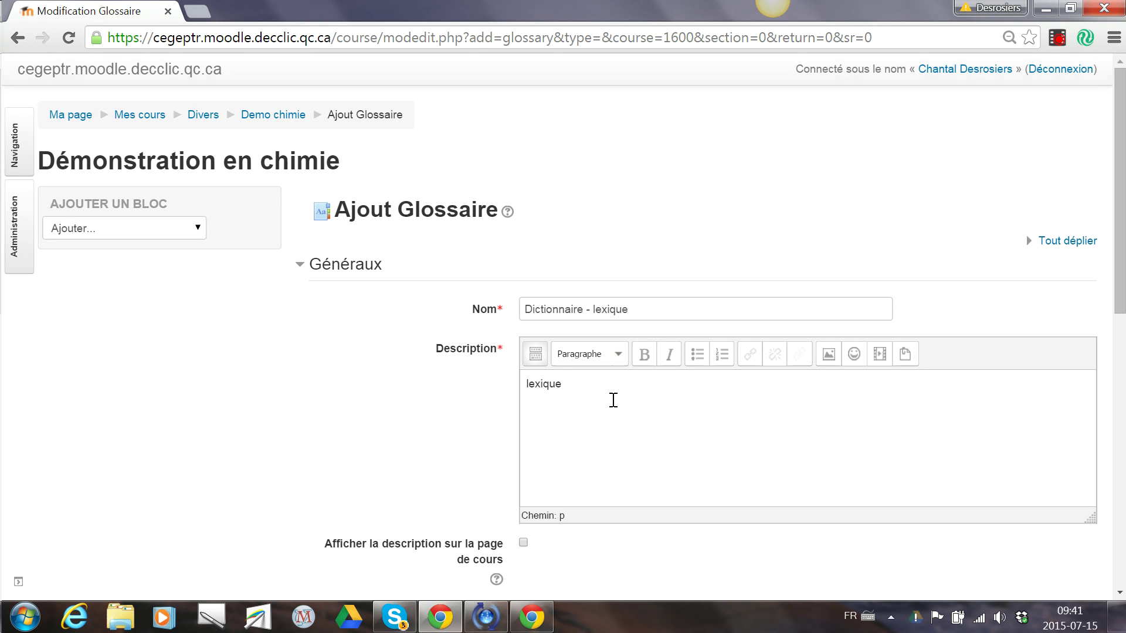
{"action": "scroll", "coordinate": [613, 398], "scroll_direction": "down", "scroll_amount": 3}
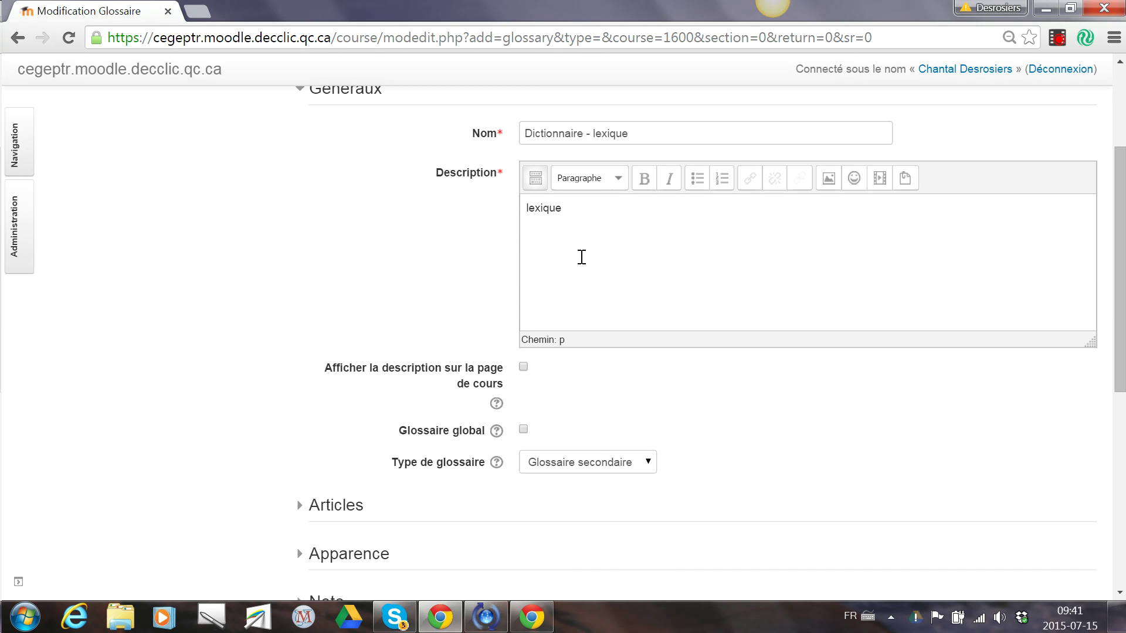
{"action": "scroll", "coordinate": [651, 311], "scroll_direction": "down", "scroll_amount": 7}
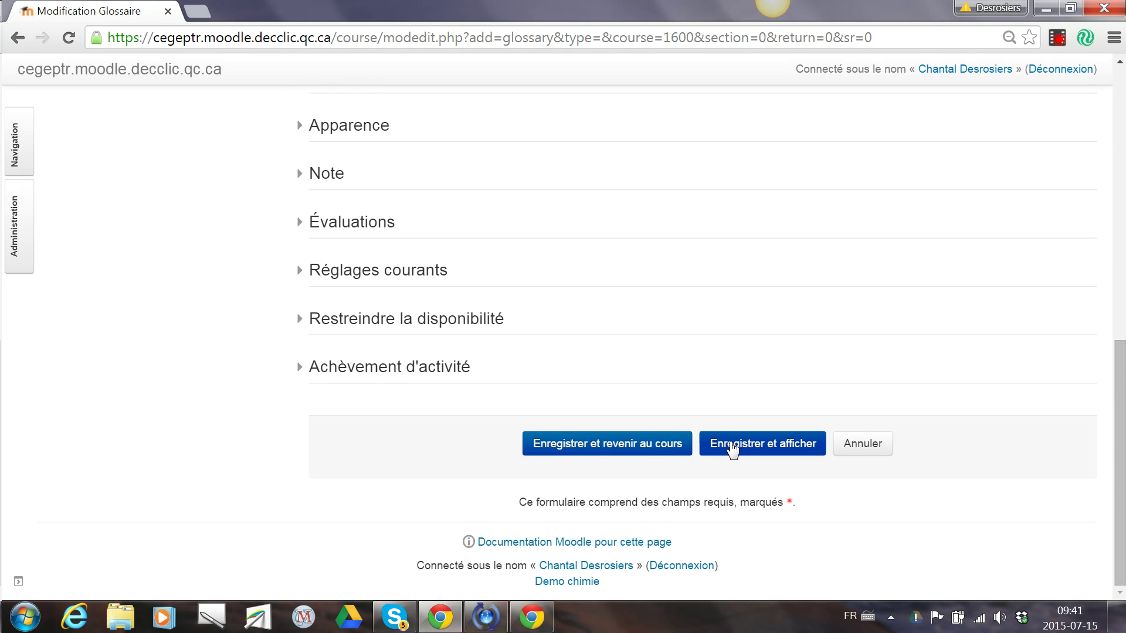
{"action": "left_click", "coordinate": [746, 446]}
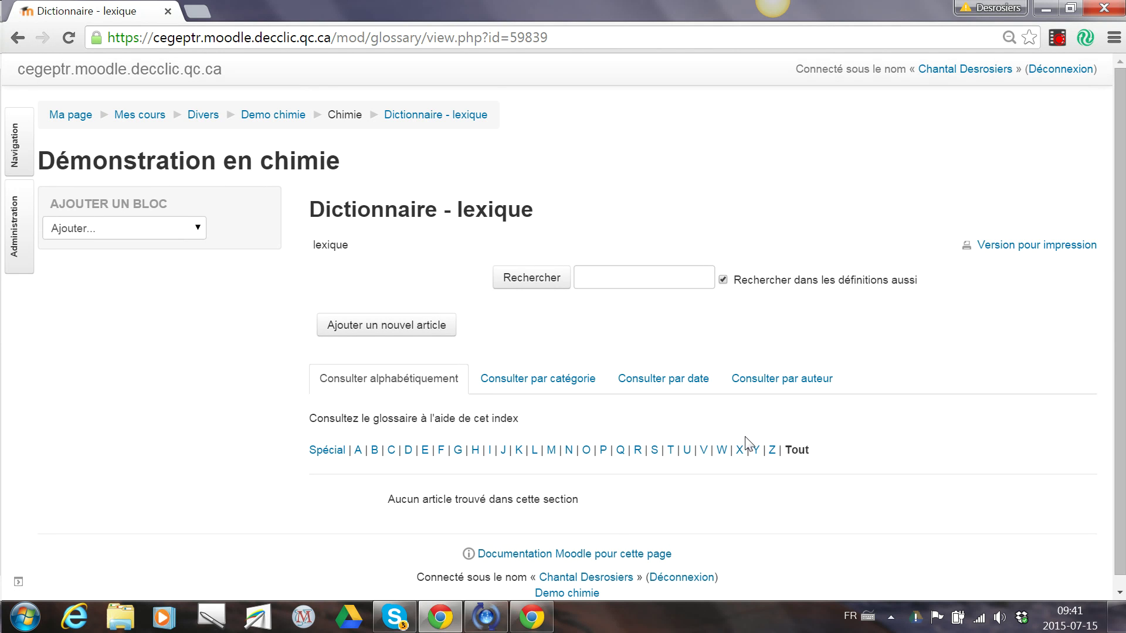
Start a new glossary article with "infonuagique" as its concept
{"action": "scroll", "coordinate": [754, 452], "scroll_direction": "down", "scroll_amount": 1}
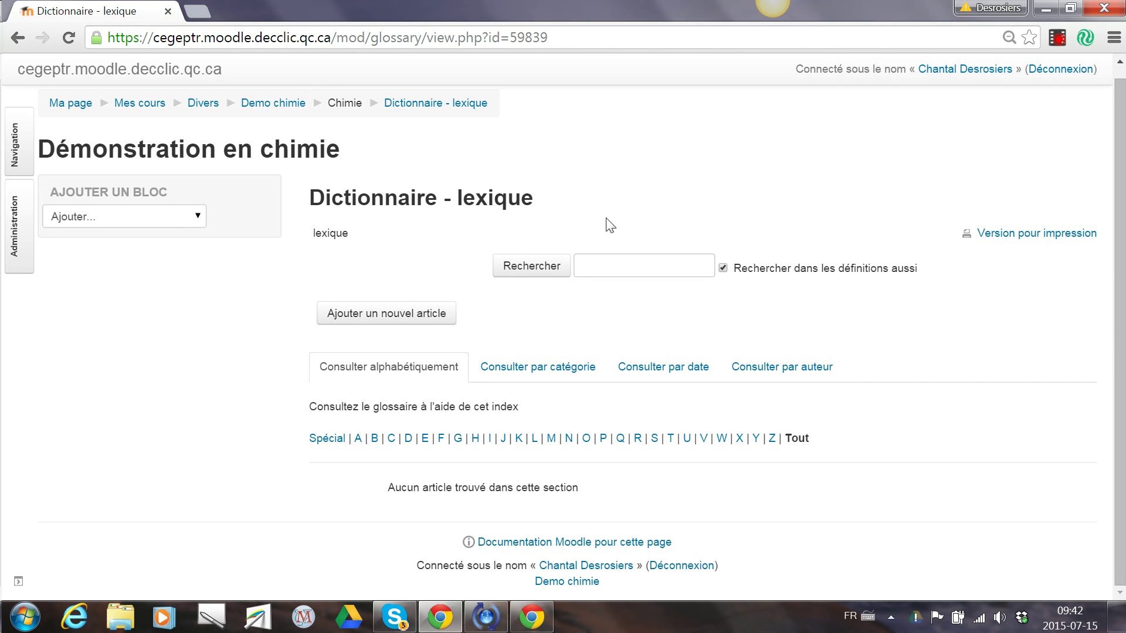
{"action": "left_click", "coordinate": [364, 317]}
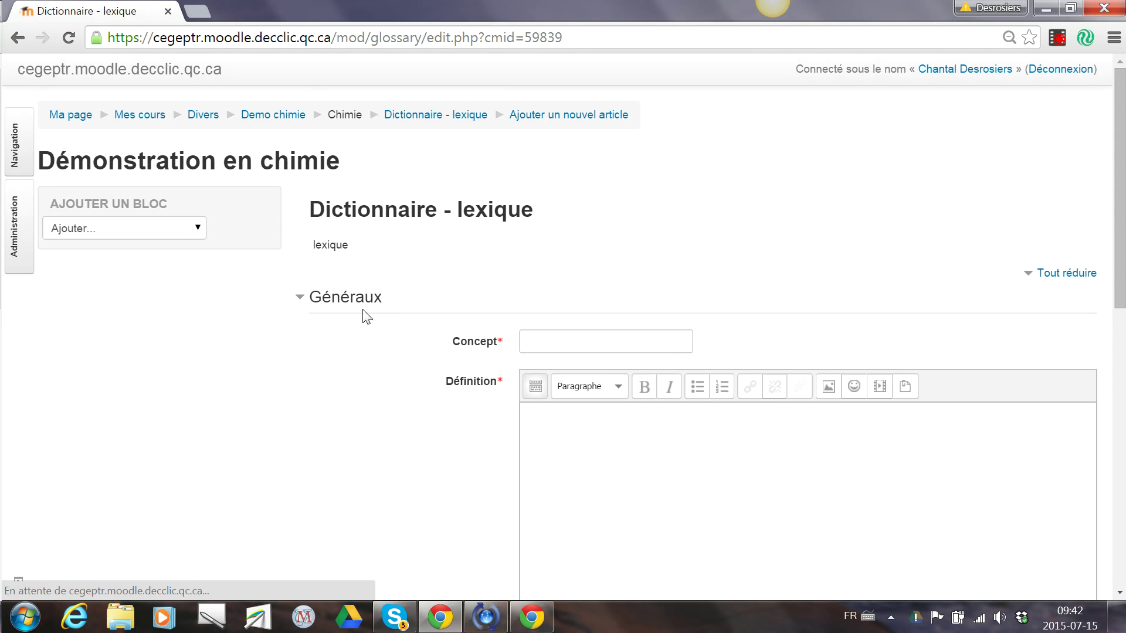
{"action": "left_click", "coordinate": [541, 340]}
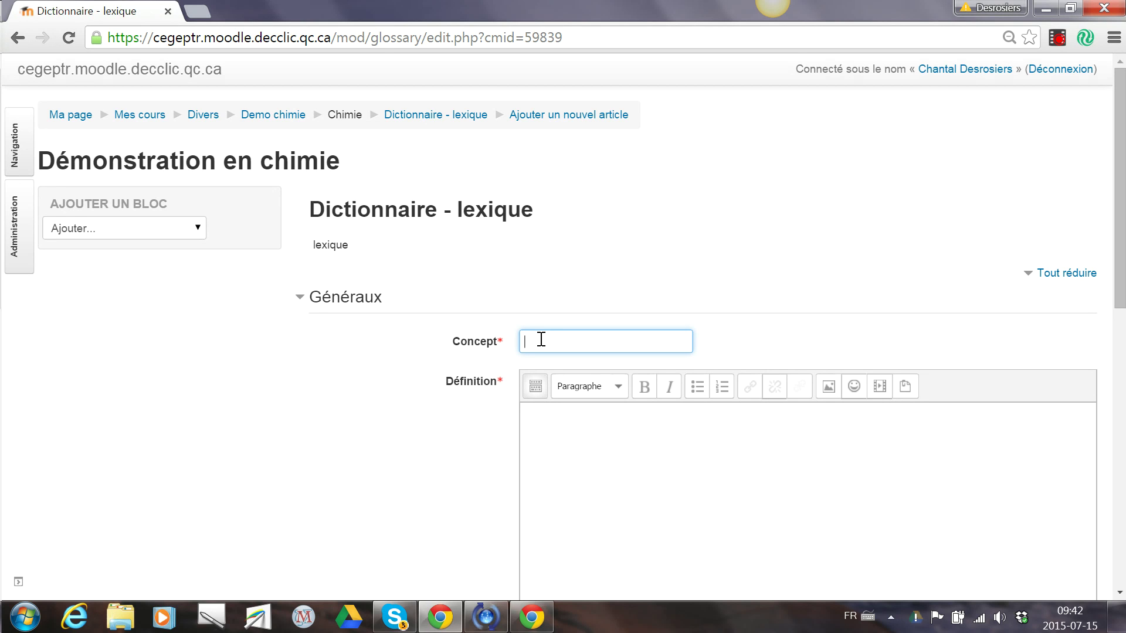
{"action": "type", "text": "infonuagique"}
Expand the editor's formatting tools and enter the definition "Données ou applications disponibles sur un serveur à distance via internet"
{"action": "left_click", "coordinate": [558, 444]}
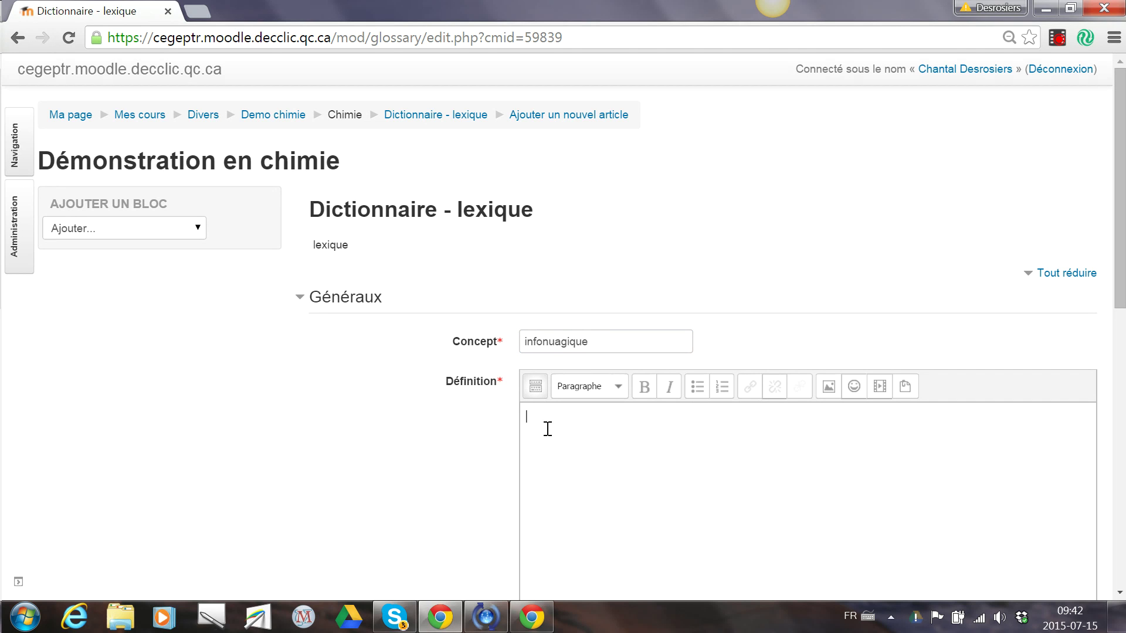
{"action": "left_click", "coordinate": [535, 387]}
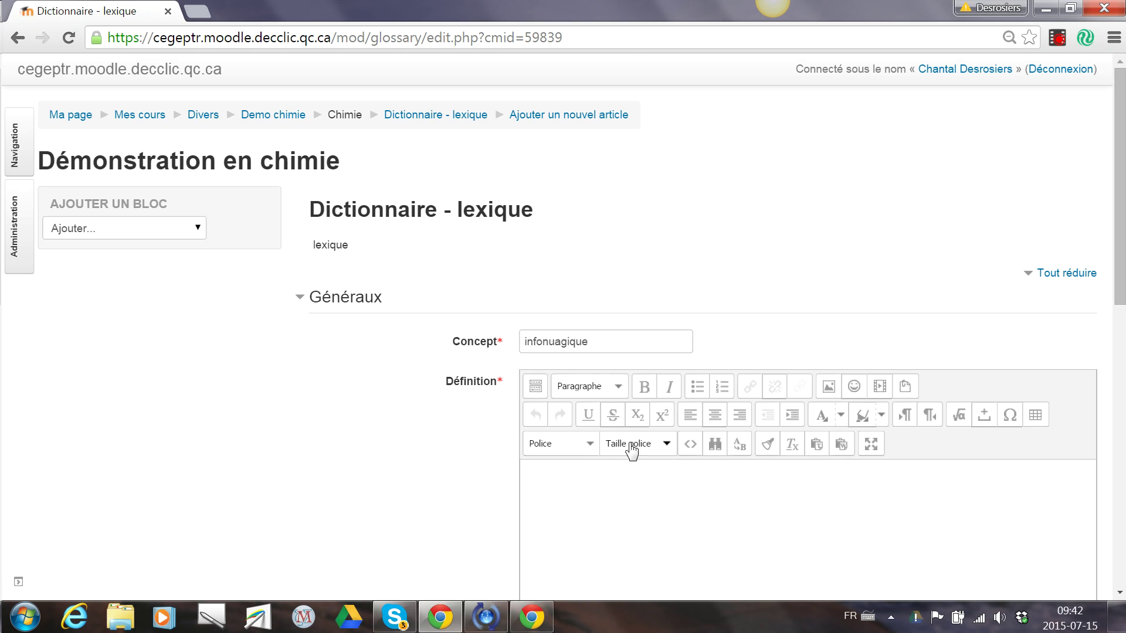
{"action": "key", "text": "Return"}
{"action": "type", "text": "Données ou applications disponi"}
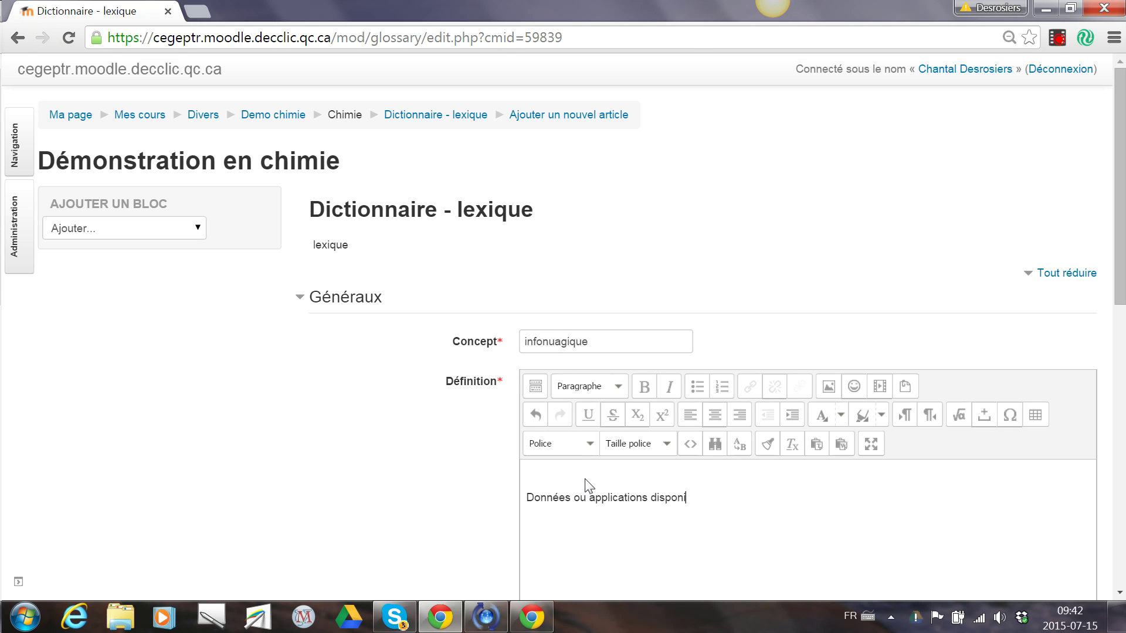
{"action": "type", "text": "bles sur un serveur à dista"}
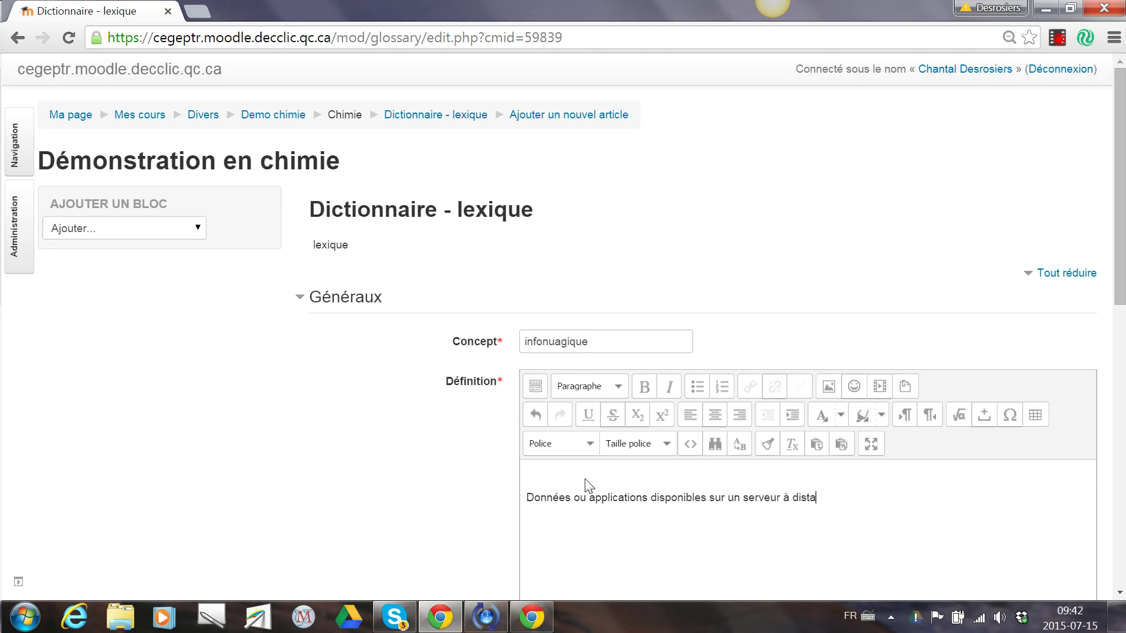
{"action": "type", "text": "nce via internet"}
Enter "informatique en nuage" as the first associated term of the article
{"action": "scroll", "coordinate": [501, 455], "scroll_direction": "down", "scroll_amount": 8}
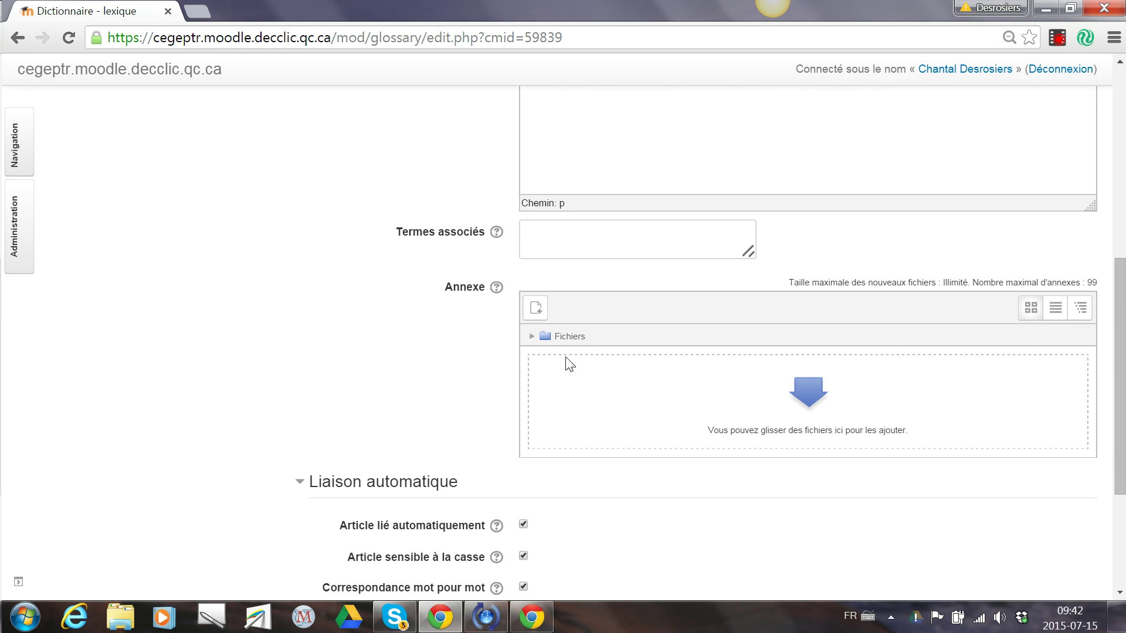
{"action": "left_click", "coordinate": [554, 234]}
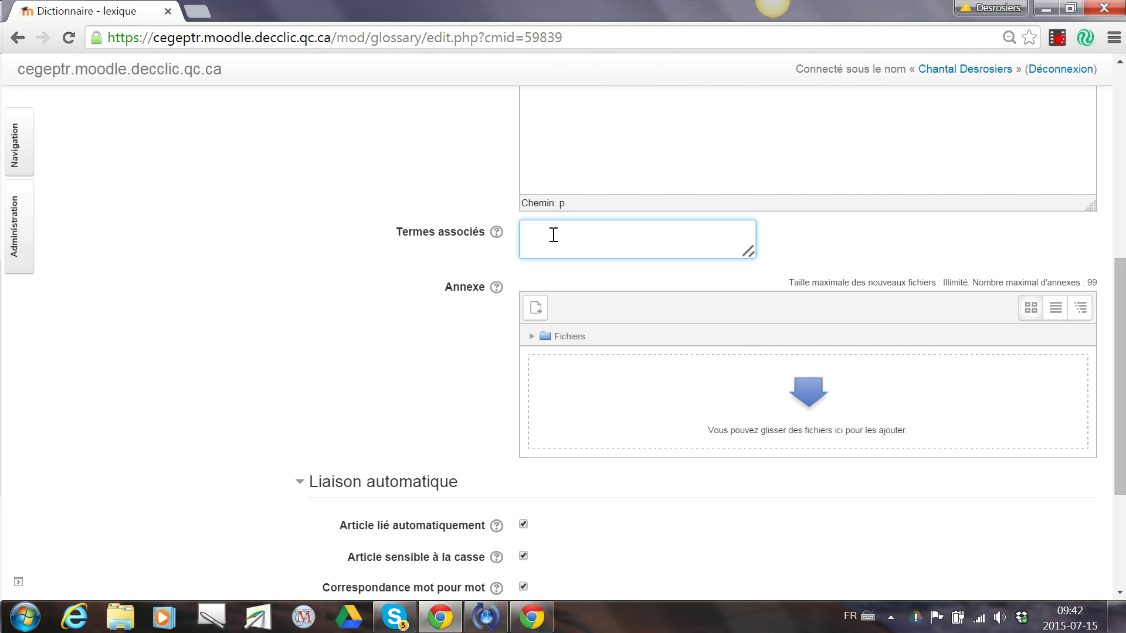
{"action": "scroll", "coordinate": [556, 237], "scroll_direction": "up", "scroll_amount": 5}
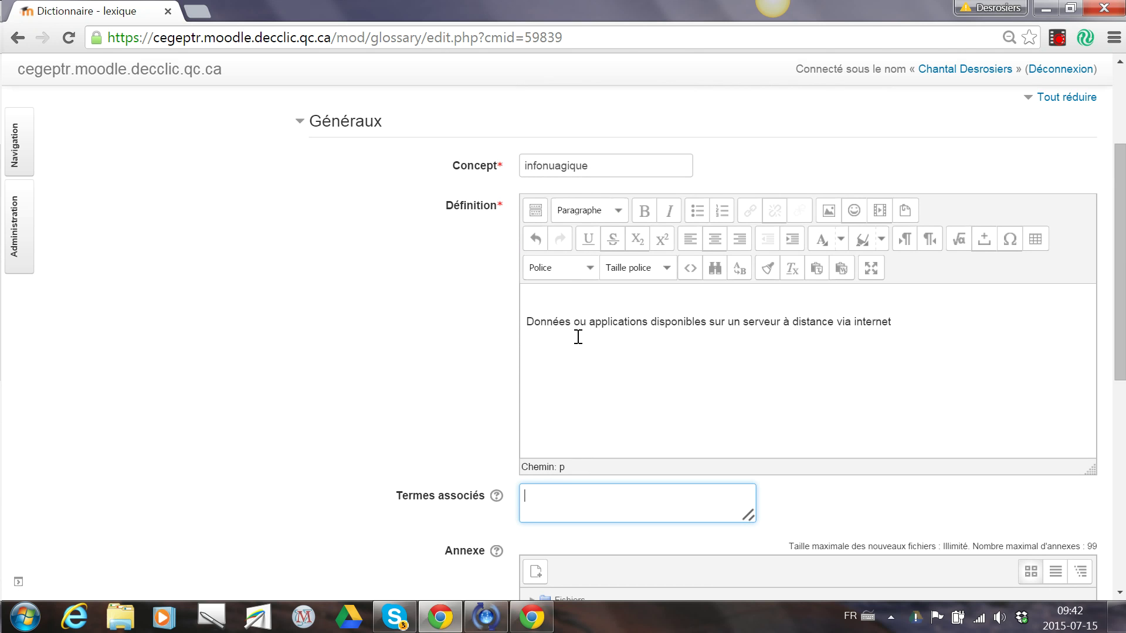
{"action": "left_click", "coordinate": [592, 166]}
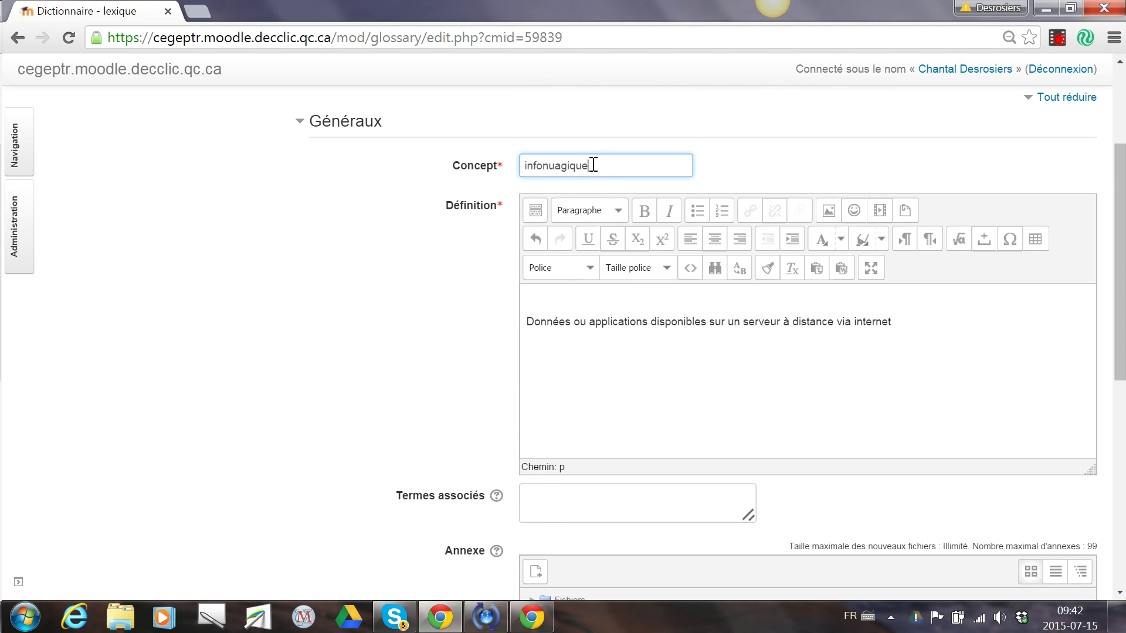
{"action": "left_click", "coordinate": [559, 498]}
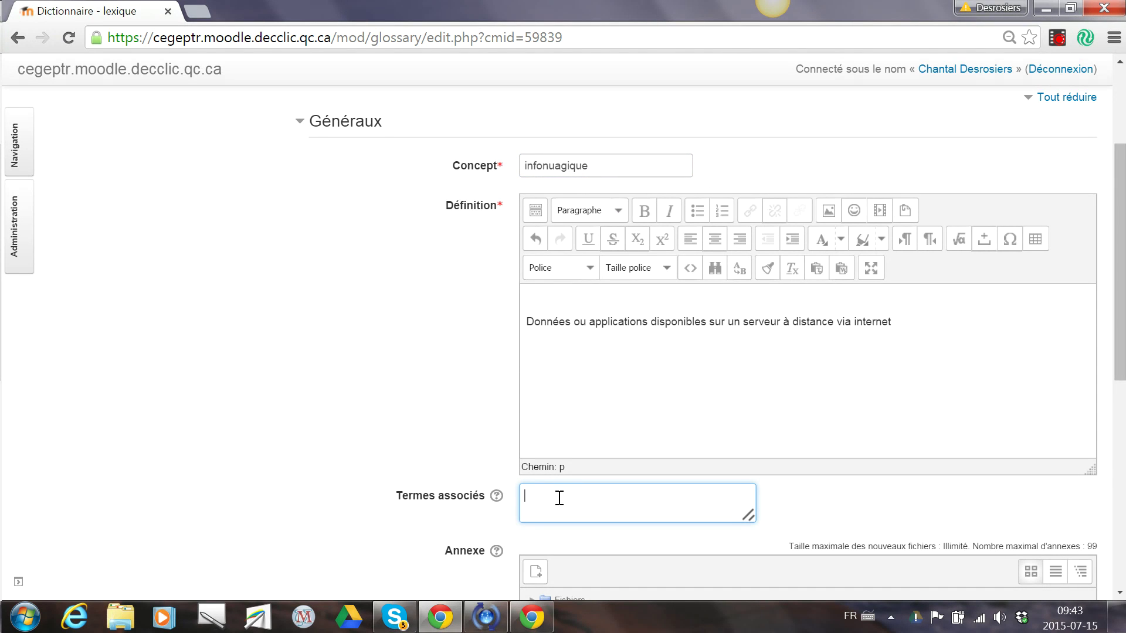
{"action": "type", "text": "informatique en nuage"}
{"action": "scroll", "coordinate": [645, 402], "scroll_direction": "down", "scroll_amount": 3}
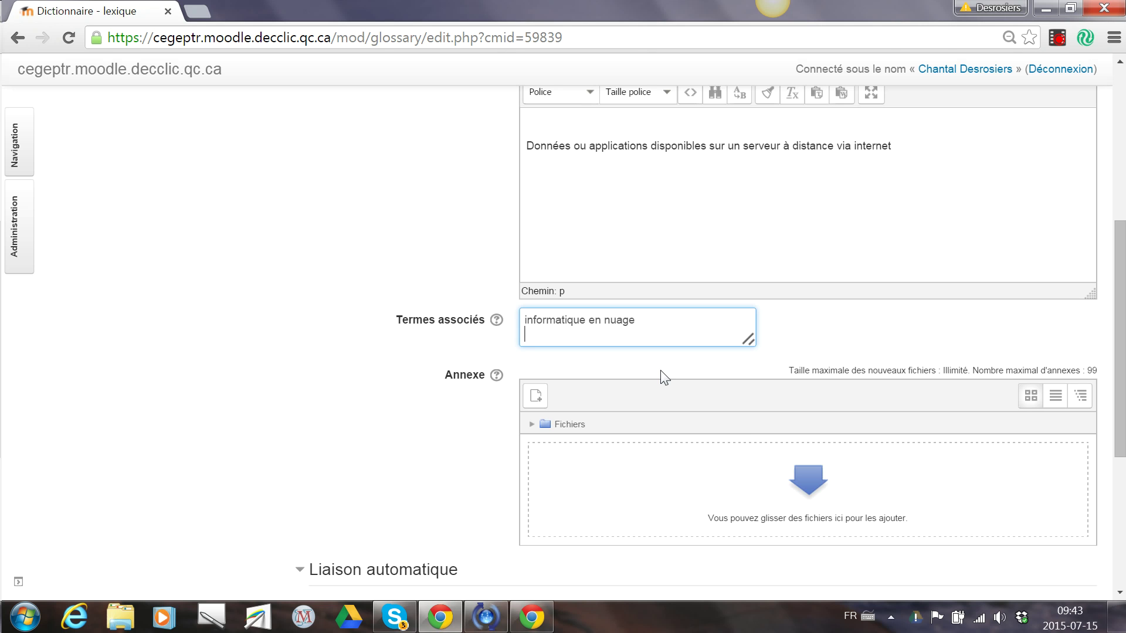
Add Office 365, OneDrive, Google Drive and Moodle to the associated terms, each on its own line
{"action": "scroll", "coordinate": [664, 377], "scroll_direction": "up", "scroll_amount": 3}
{"action": "key", "text": "Return"}
{"action": "type", "text": "Office 365"}
{"action": "key", "text": "Return"}
{"action": "type", "text": "O"}
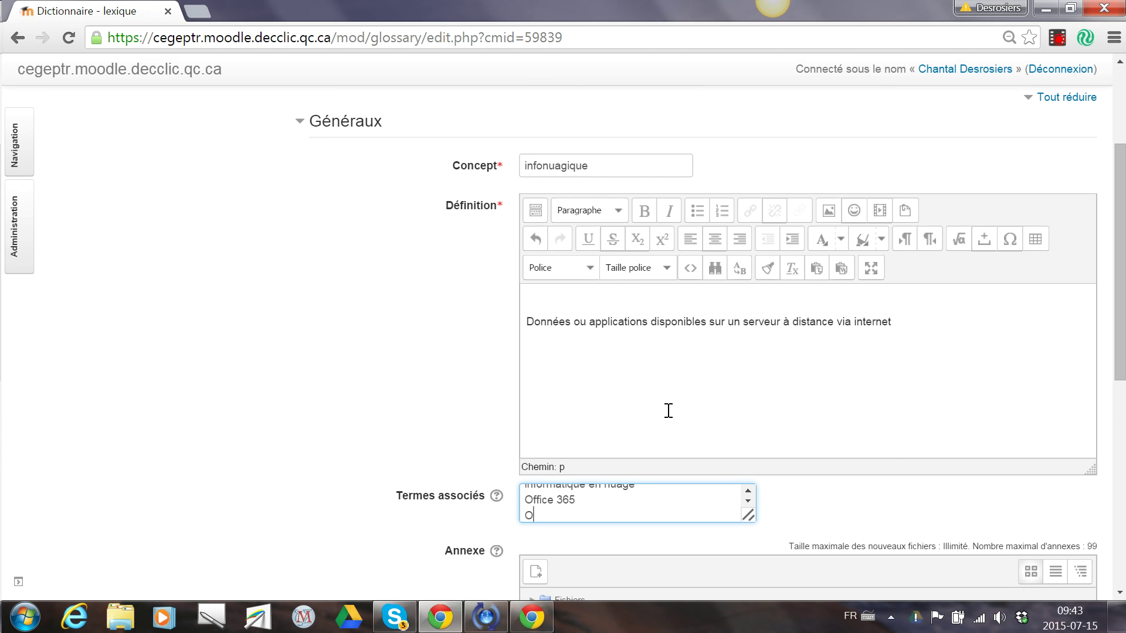
{"action": "type", "text": "neDrive"}
{"action": "key", "text": "Return"}
{"action": "type", "text": "G"}
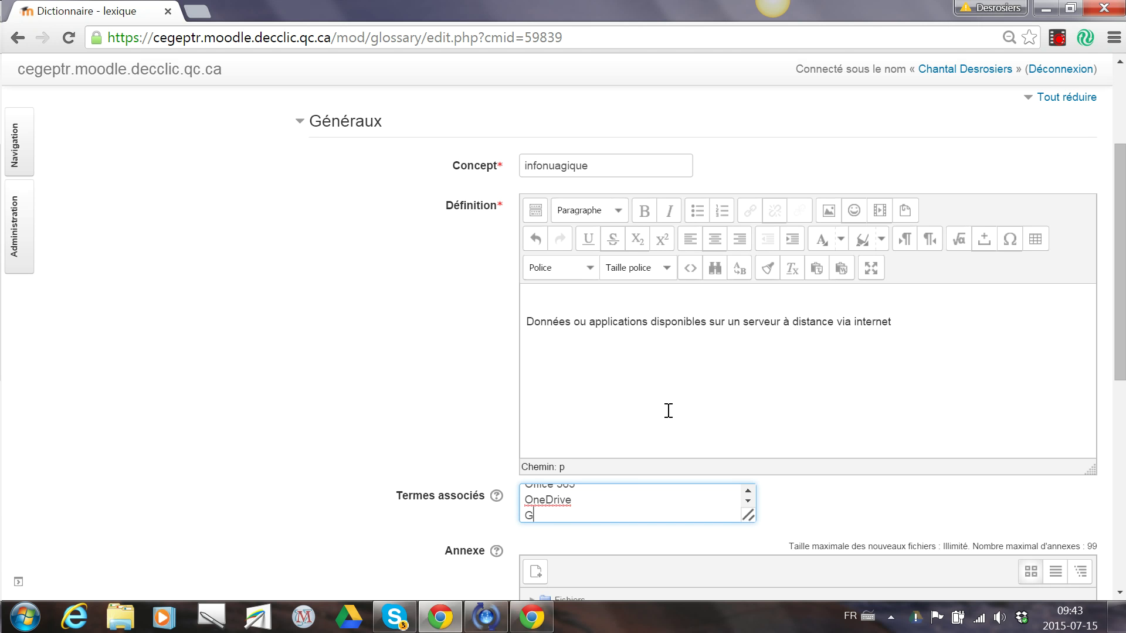
{"action": "type", "text": "oogle Drive"}
{"action": "key", "text": "Return"}
{"action": "type", "text": "Moodle"}
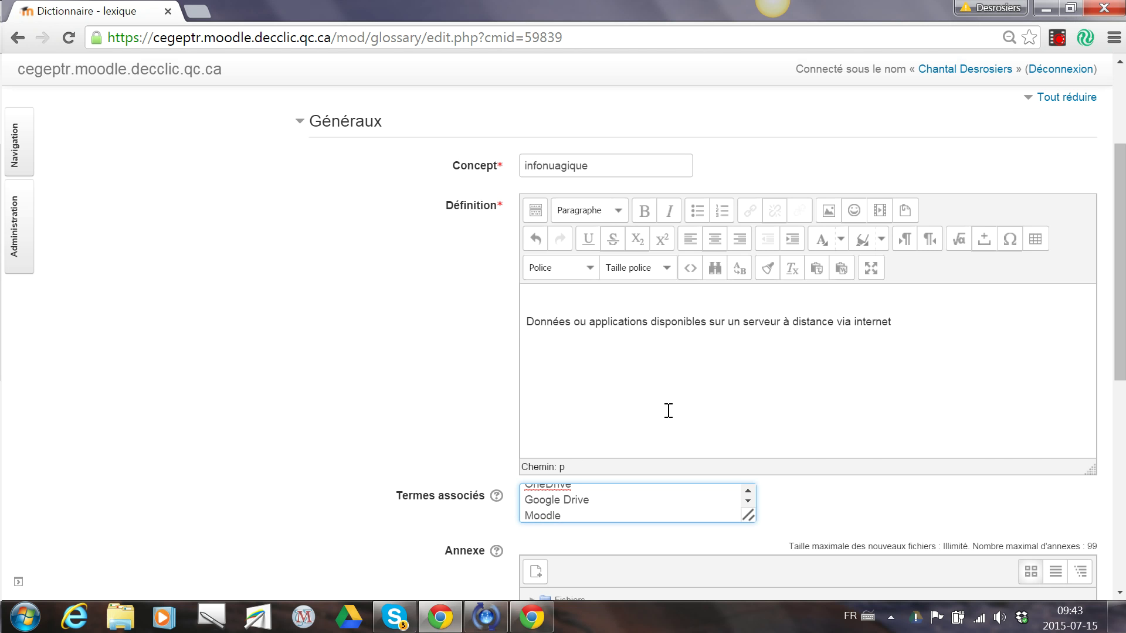
Review the article's fields, attachment area and automatic linking options, and save the infonuagique article
{"action": "scroll", "coordinate": [669, 411], "scroll_direction": "down", "scroll_amount": 5}
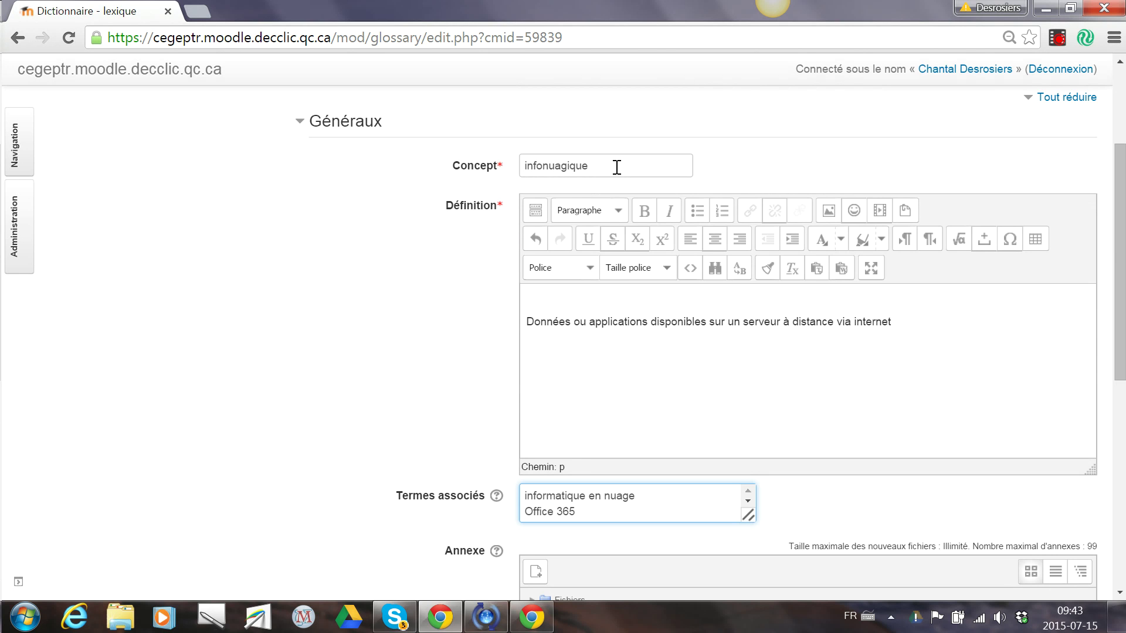
{"action": "left_click_drag", "start_coordinate": [613, 322], "coordinate": [617, 321]}
{"action": "left_click", "coordinate": [597, 304]}
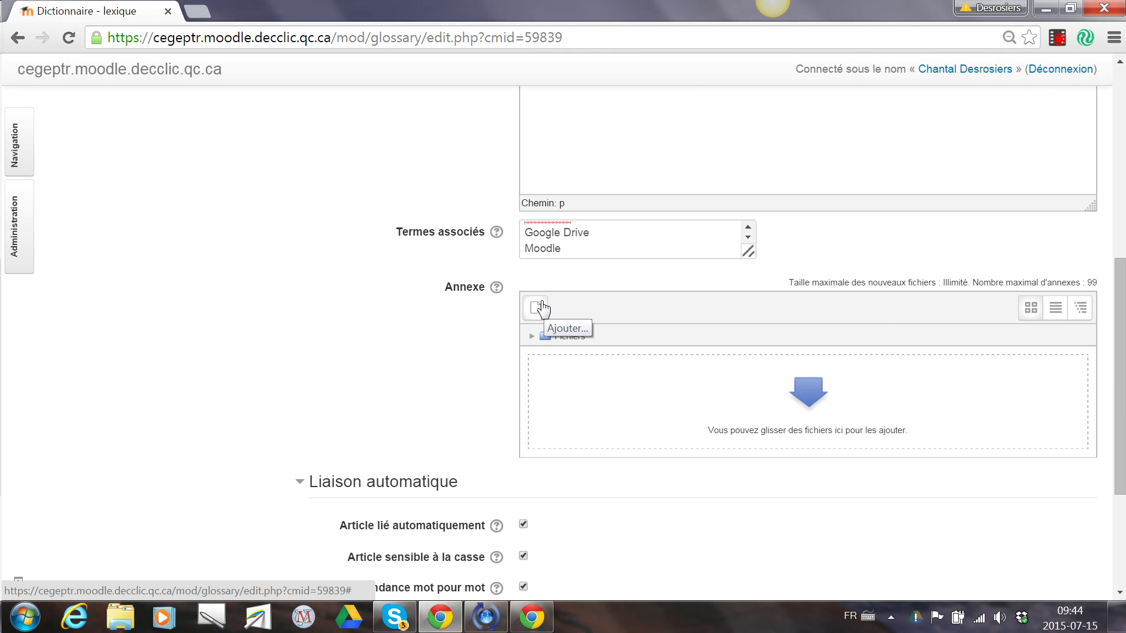
{"action": "scroll", "coordinate": [595, 425], "scroll_direction": "down", "scroll_amount": 3}
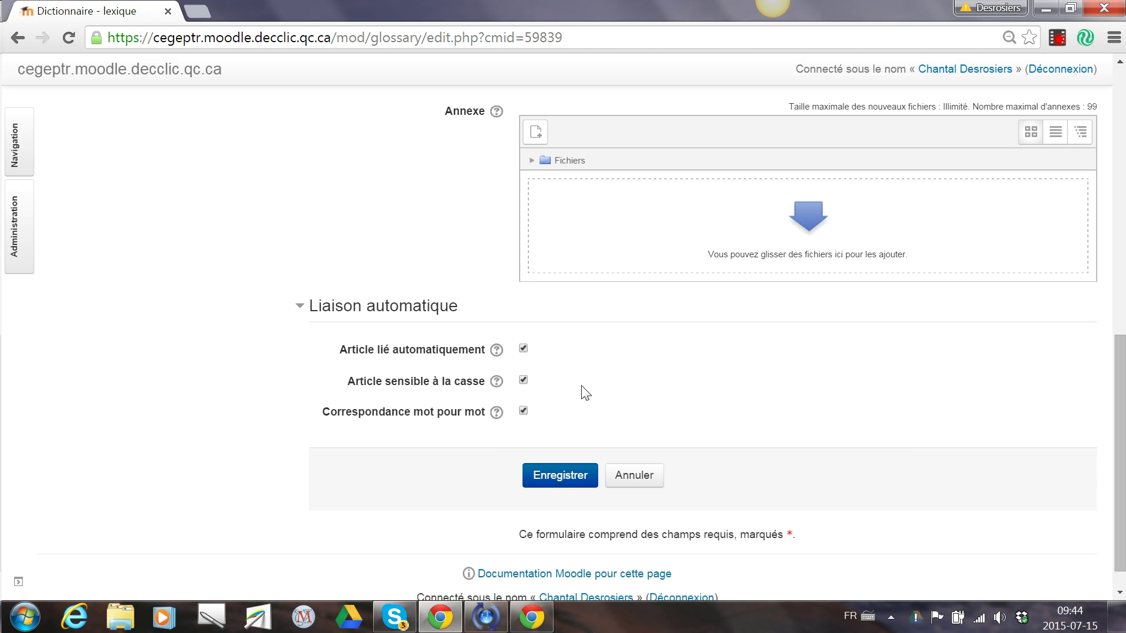
{"action": "left_click", "coordinate": [557, 478]}
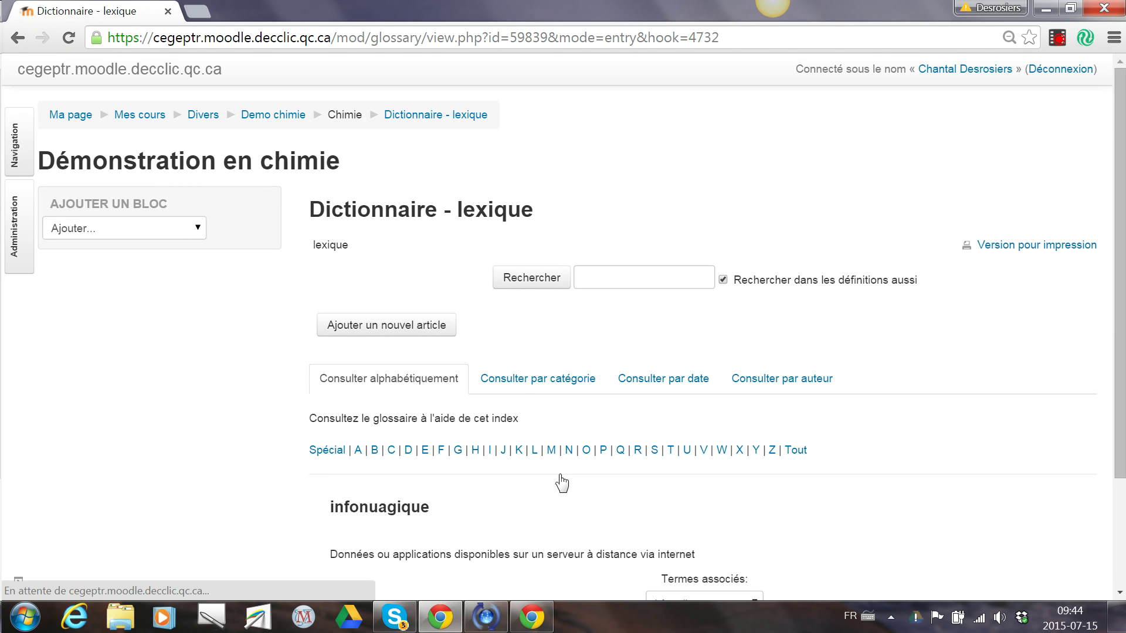
Open the glossary's settings, look through its sections, and save and display the glossary
{"action": "scroll", "coordinate": [560, 481], "scroll_direction": "down", "scroll_amount": 3}
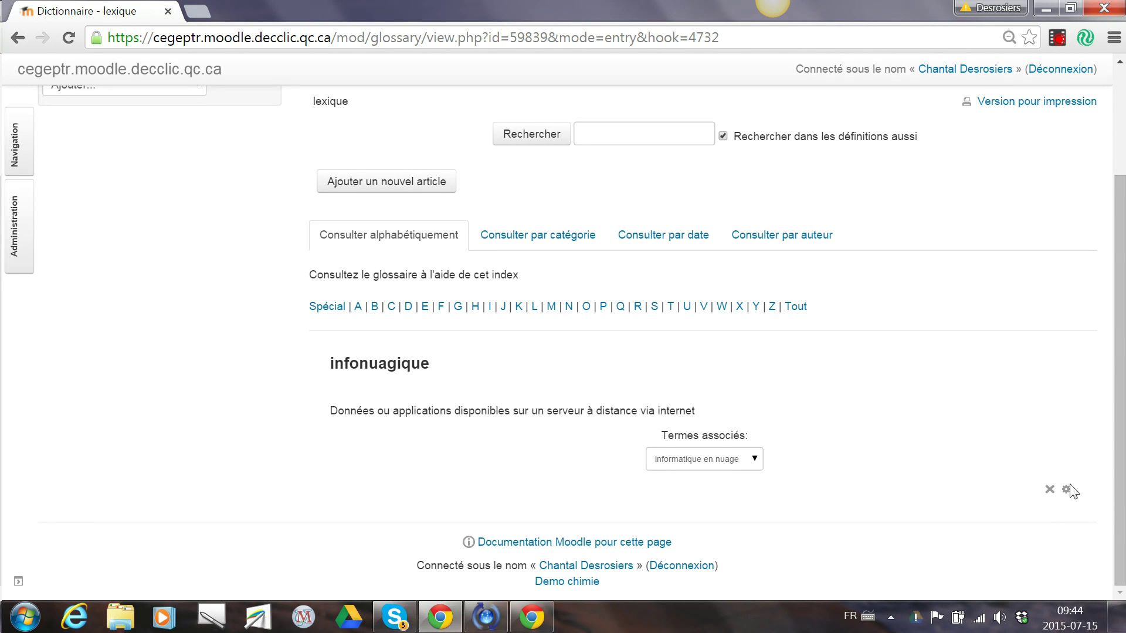
{"action": "left_click", "coordinate": [21, 254]}
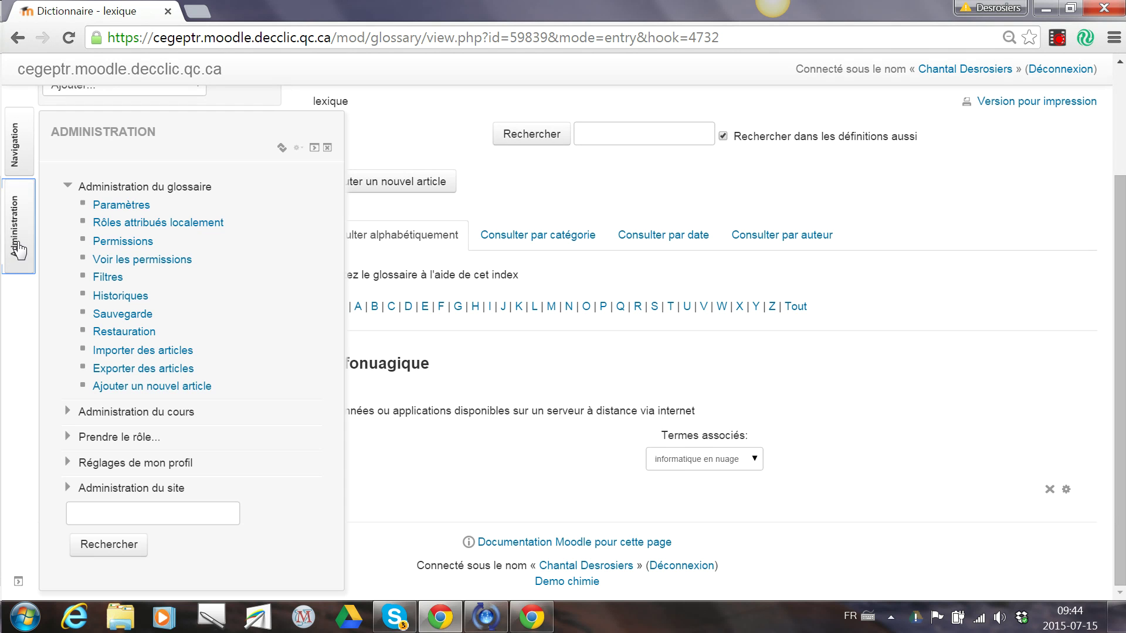
{"action": "left_click", "coordinate": [122, 205]}
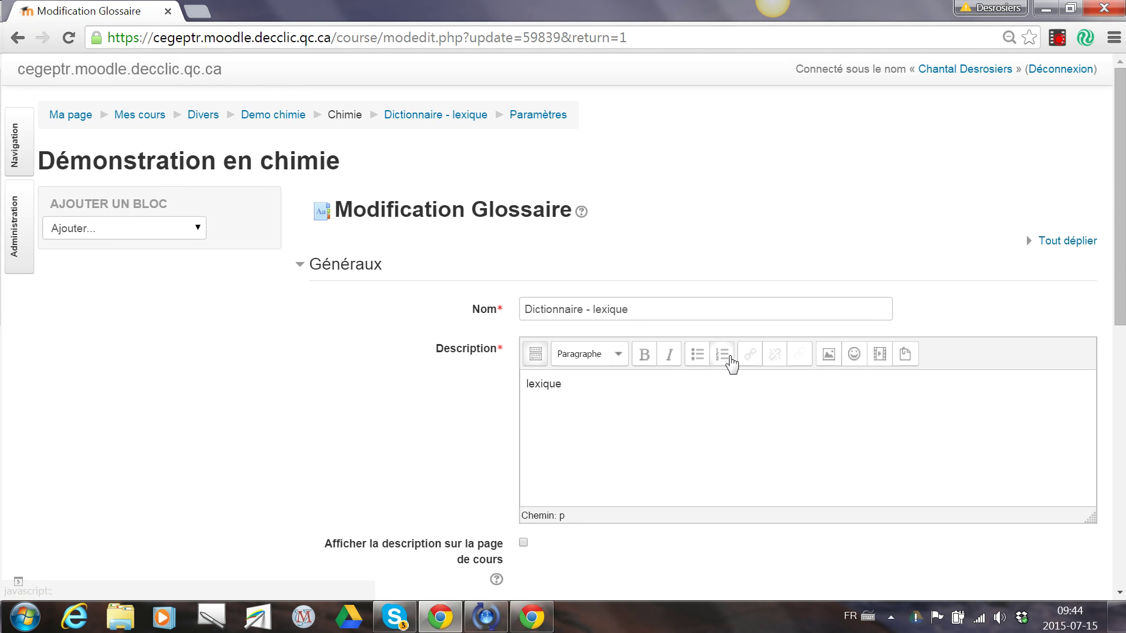
{"action": "scroll", "coordinate": [683, 403], "scroll_direction": "down", "scroll_amount": 6}
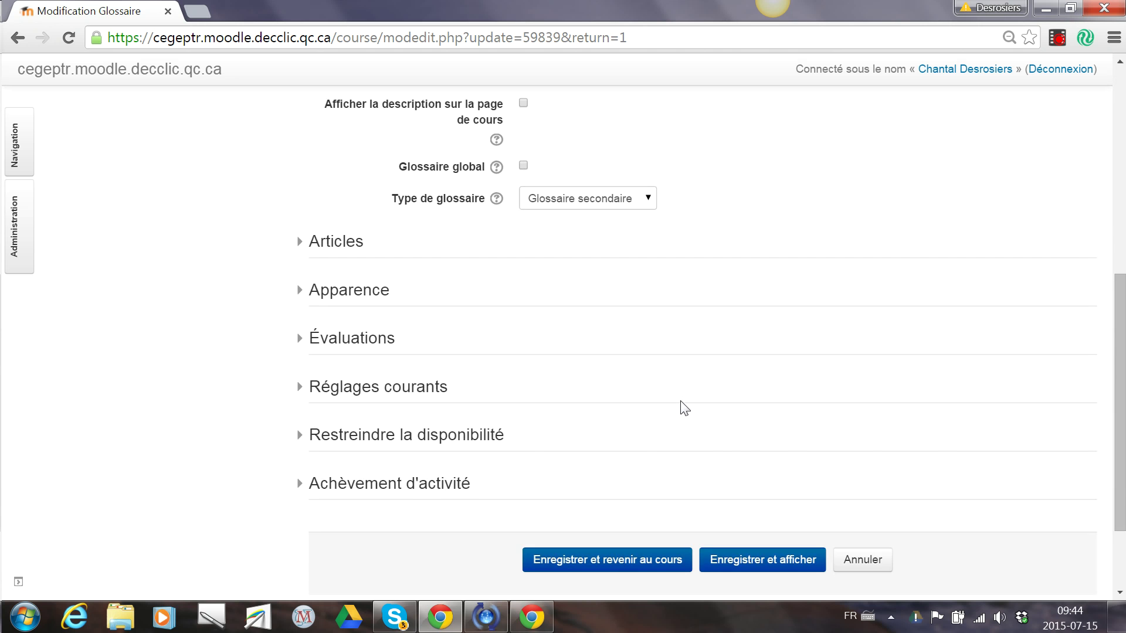
{"action": "scroll", "coordinate": [682, 407], "scroll_direction": "down", "scroll_amount": 7}
{"action": "left_click", "coordinate": [746, 477]}
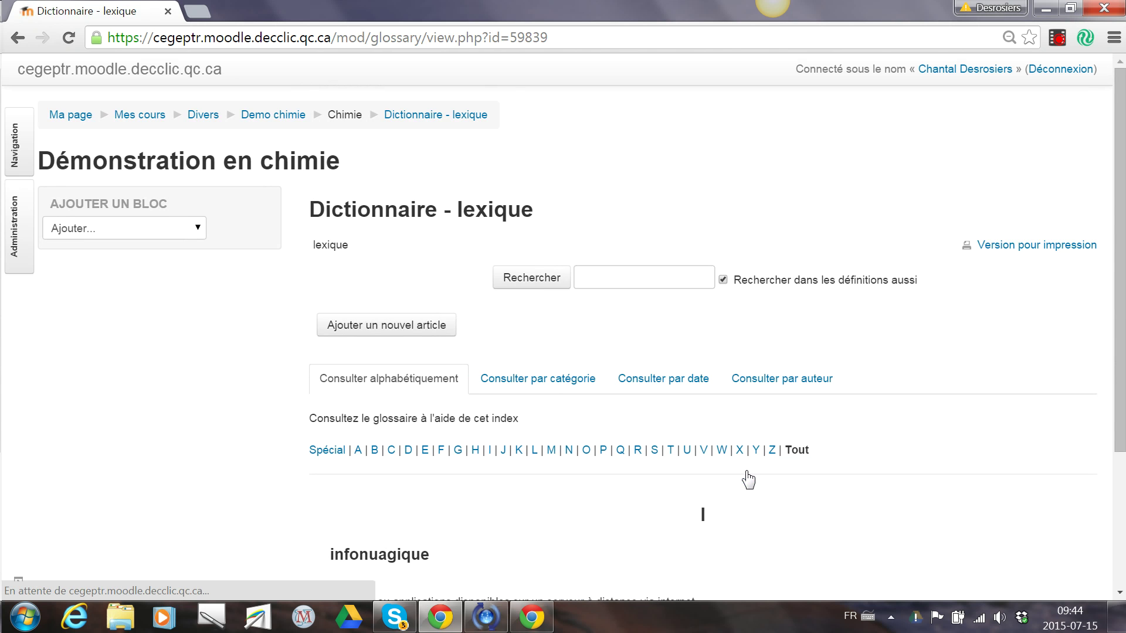
Open the infonuagique article for editing, look over its fields and automatic linking options, and save it
{"action": "scroll", "coordinate": [748, 469], "scroll_direction": "down", "scroll_amount": 3}
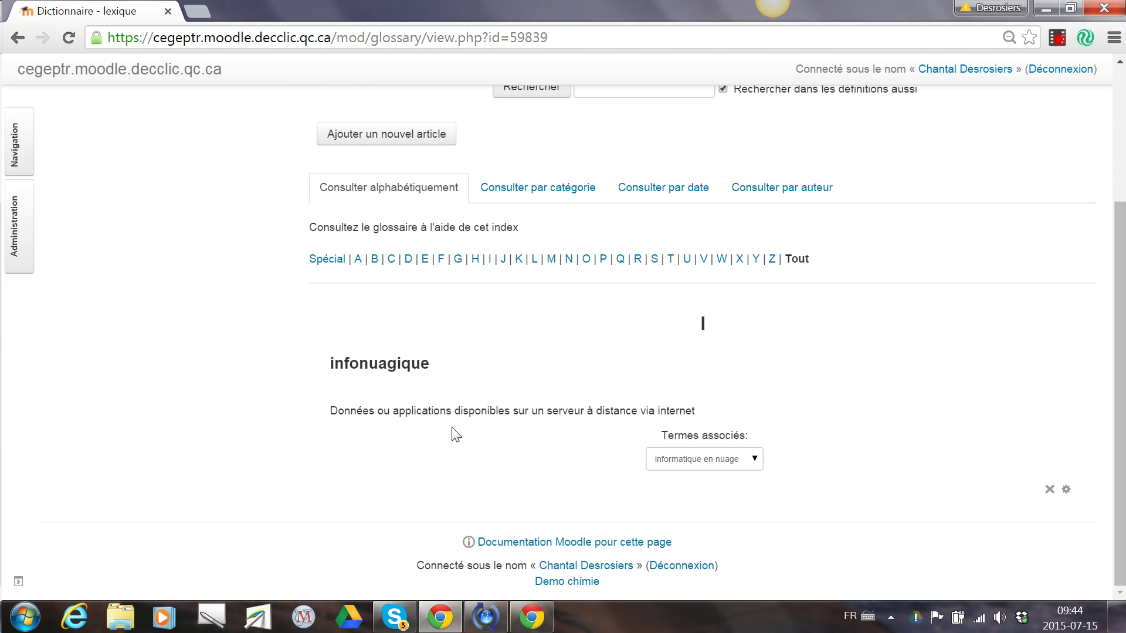
{"action": "left_click", "coordinate": [1066, 496]}
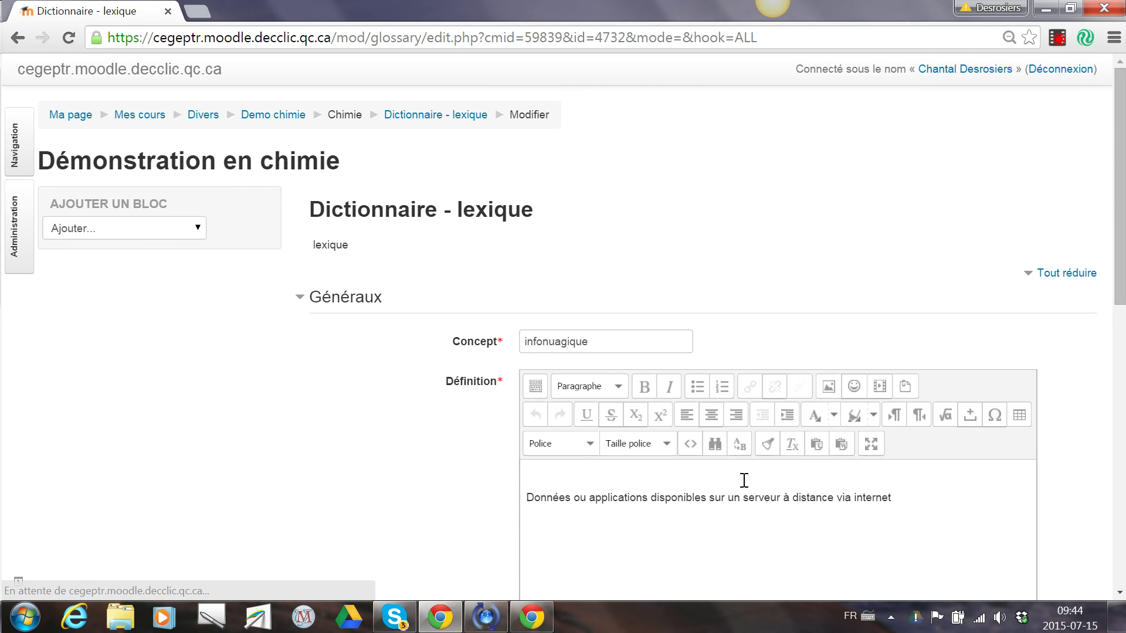
{"action": "scroll", "coordinate": [613, 526], "scroll_direction": "down", "scroll_amount": 10}
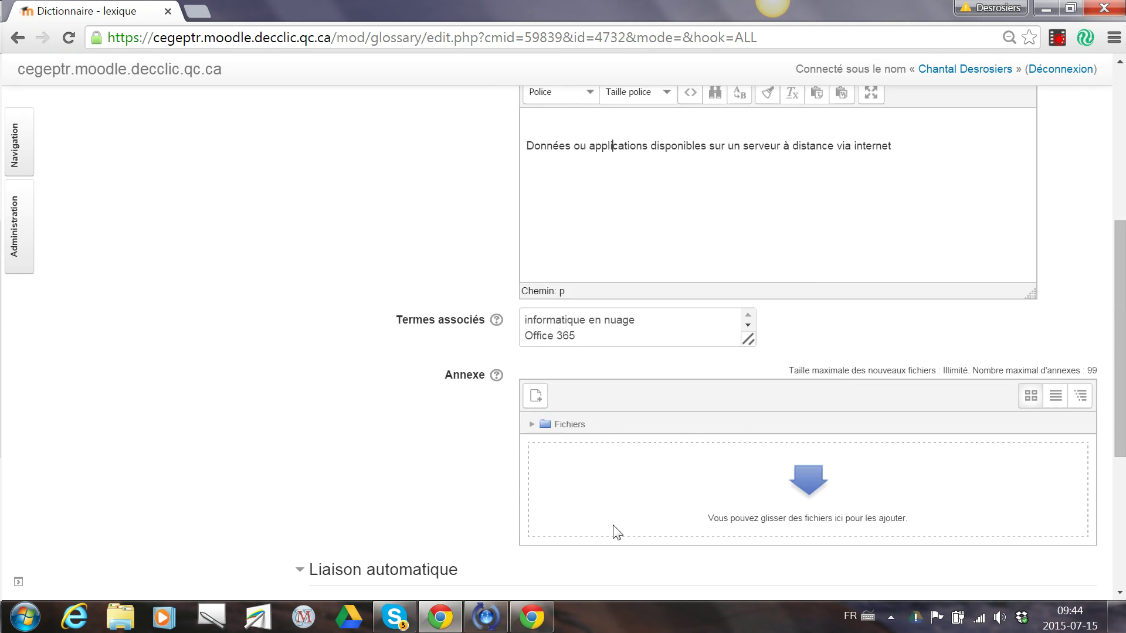
{"action": "left_click", "coordinate": [554, 482]}
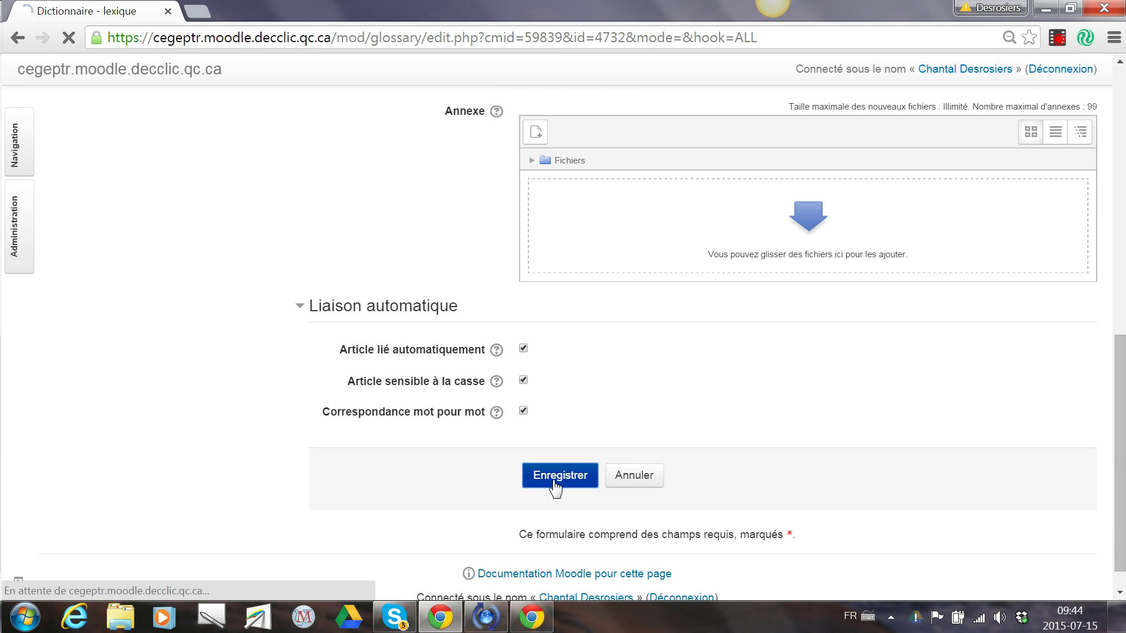
Delete the infonuagique article from the Dictionnaire - lexique glossary and confirm the deletion
{"action": "scroll", "coordinate": [555, 487], "scroll_direction": "down", "scroll_amount": 3}
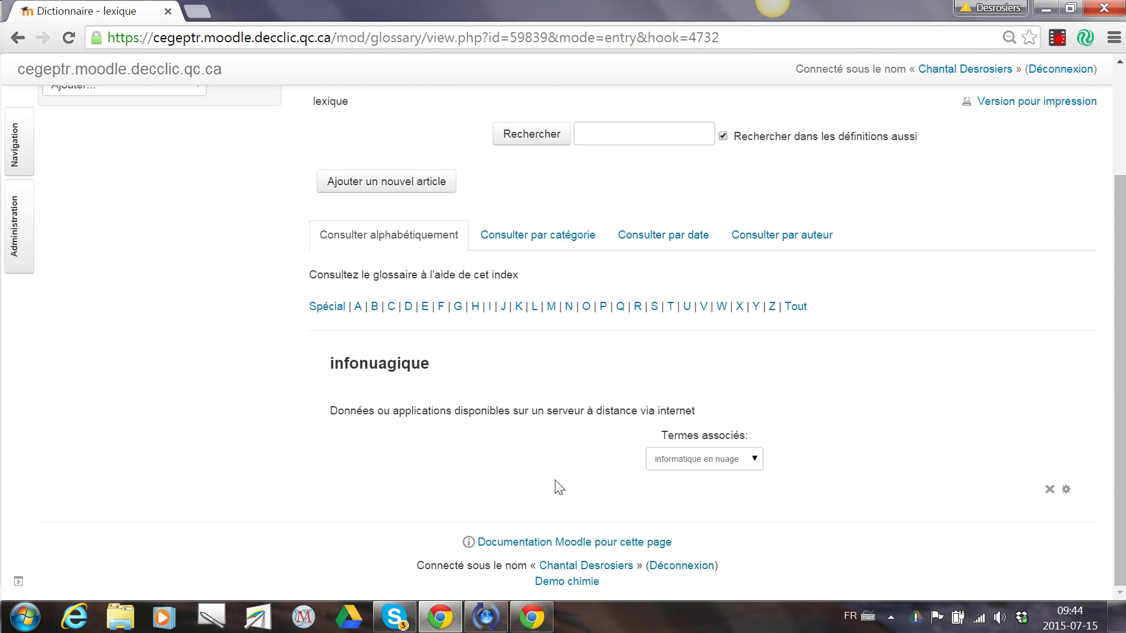
{"action": "left_click", "coordinate": [1050, 490]}
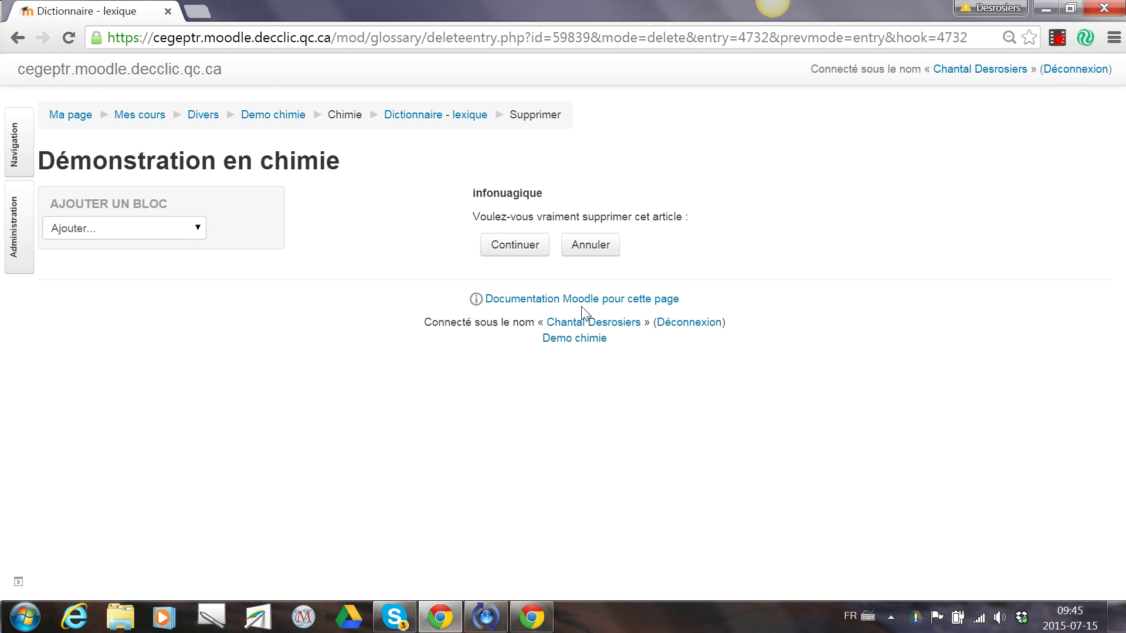
{"action": "left_click", "coordinate": [515, 247]}
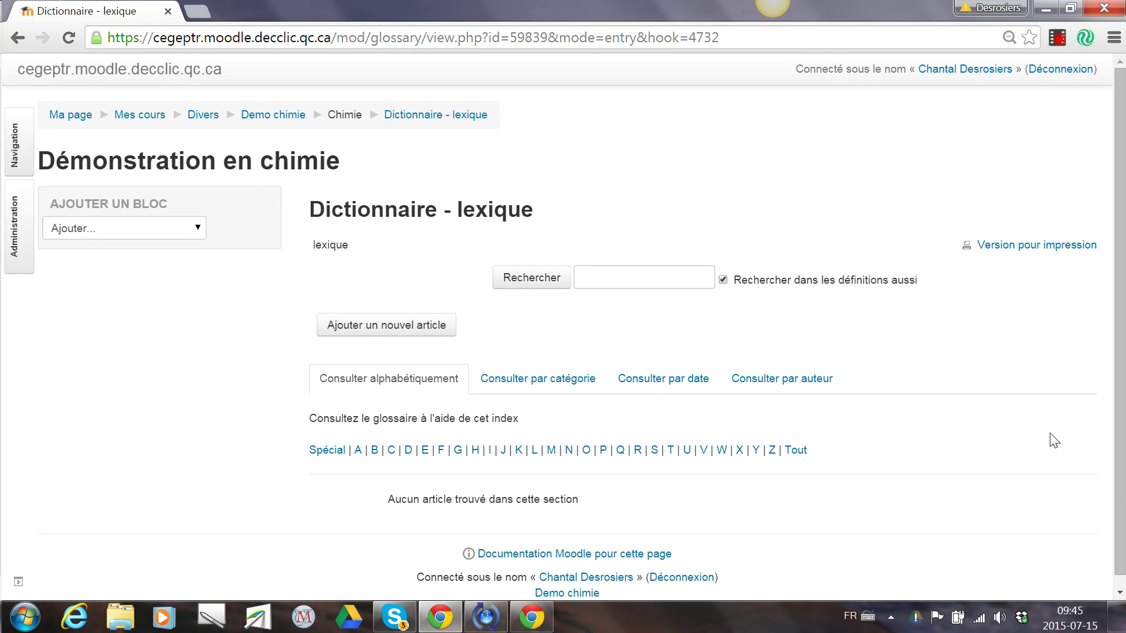
Return to the Demo chimie course page and delete the Dictionnaire - lexique glossary activity, confirming the deletion
{"action": "left_click", "coordinate": [259, 117]}
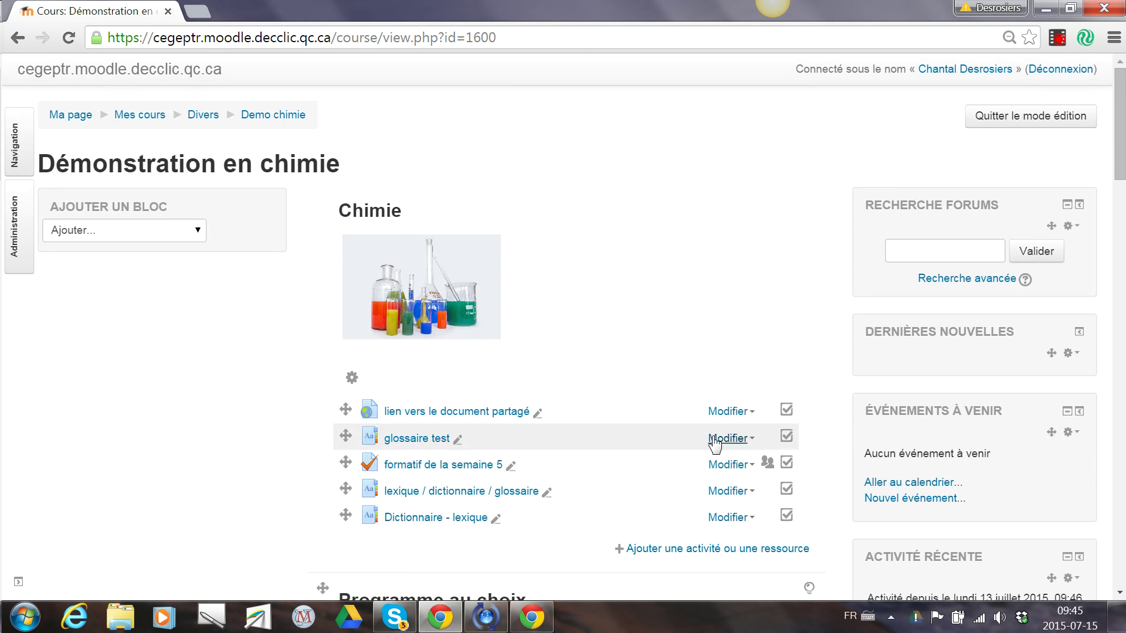
{"action": "scroll", "coordinate": [610, 254], "scroll_direction": "down", "scroll_amount": 3}
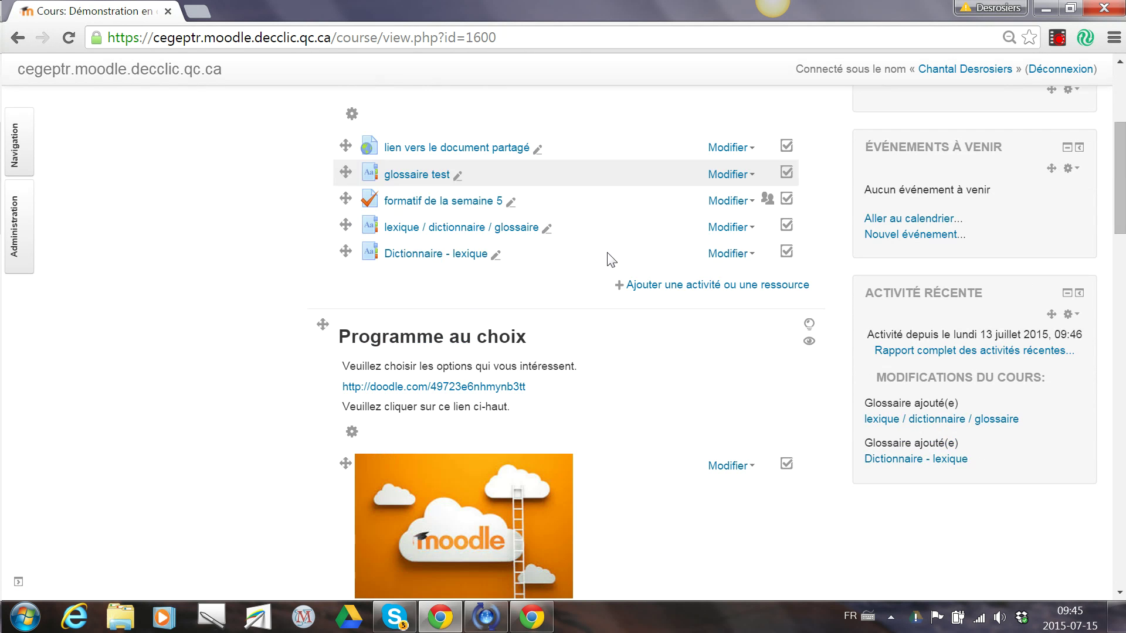
{"action": "left_click", "coordinate": [740, 255]}
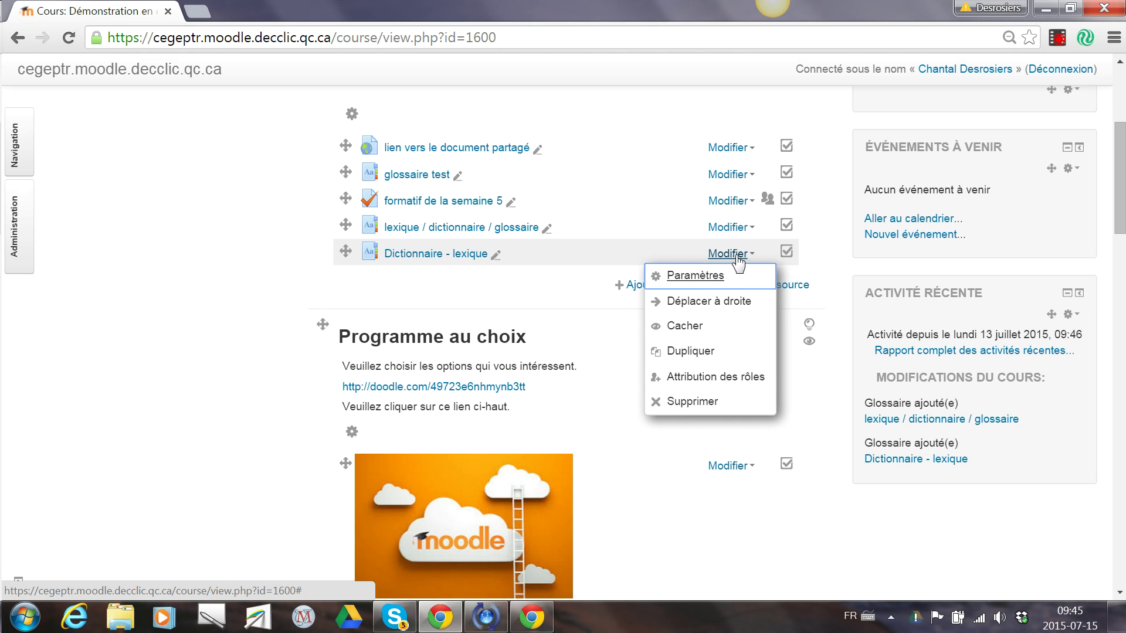
{"action": "left_click", "coordinate": [694, 403]}
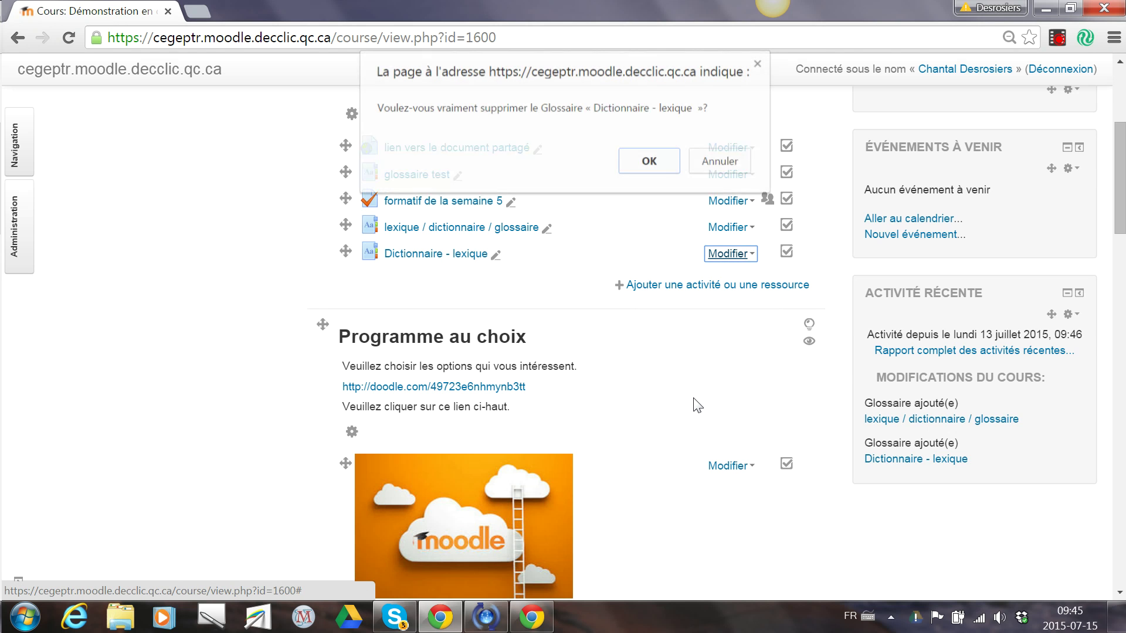
{"action": "left_click", "coordinate": [649, 161]}
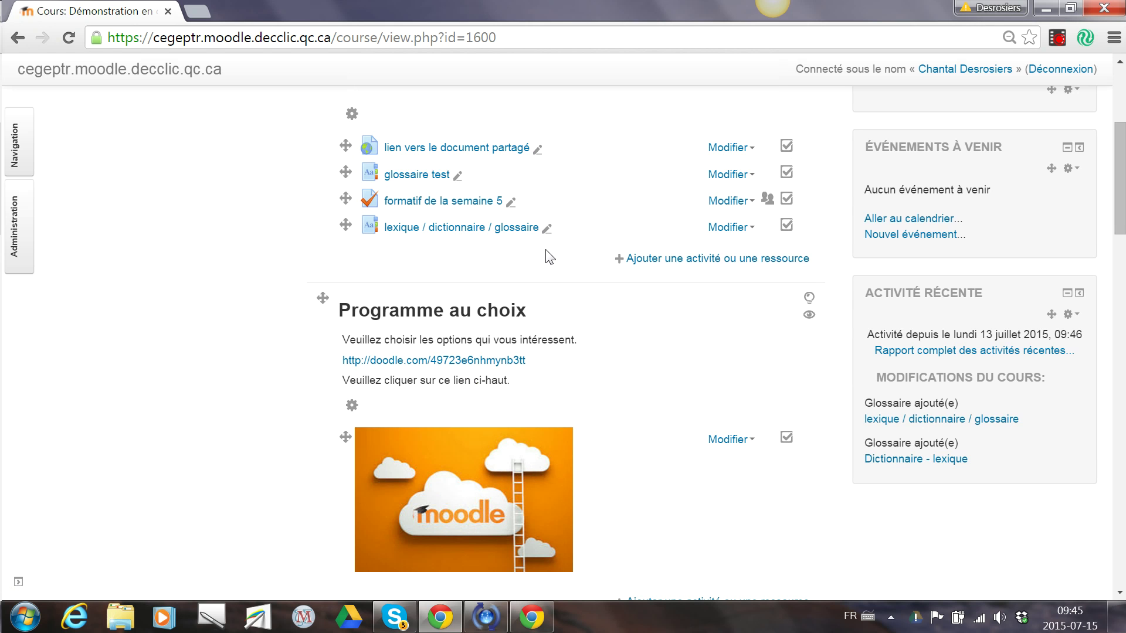
{"action": "left_click", "coordinate": [1055, 39]}
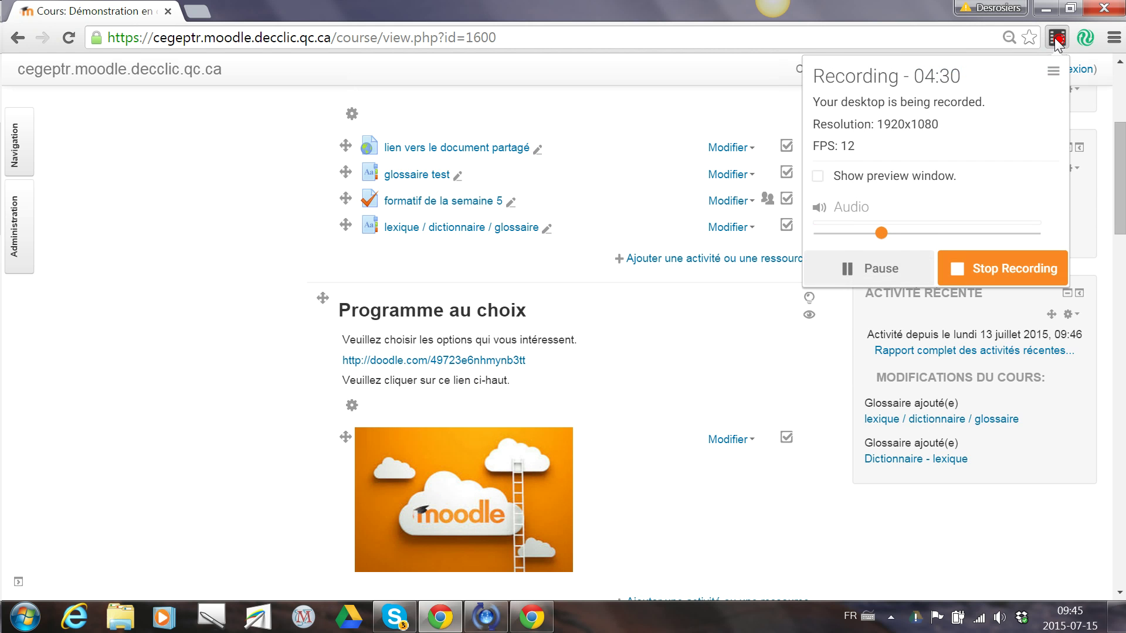